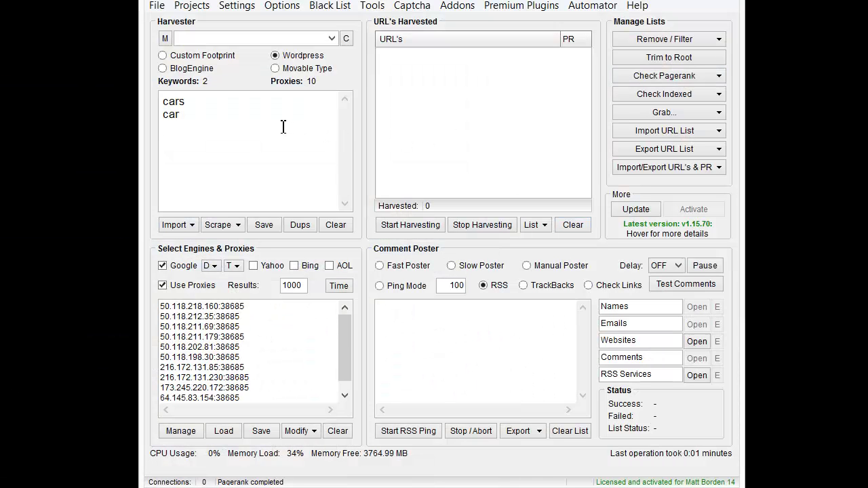
# Step: Add the keyword "buy cars" and harvest Wordpress URLs from Google, continuing with the current proxies
pyautogui.write('buy card')
pyautogui.press('BackSpace')
pyautogui.write('s')
pyautogui.click(412, 227)
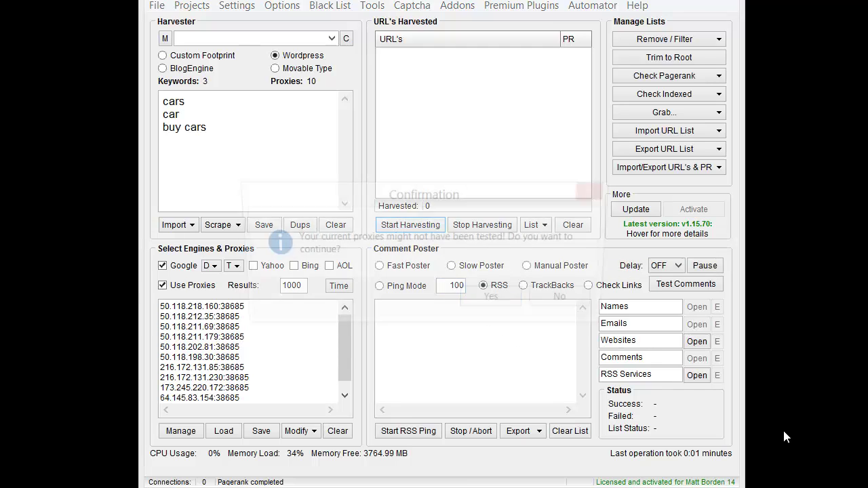
pyautogui.click(522, 296)
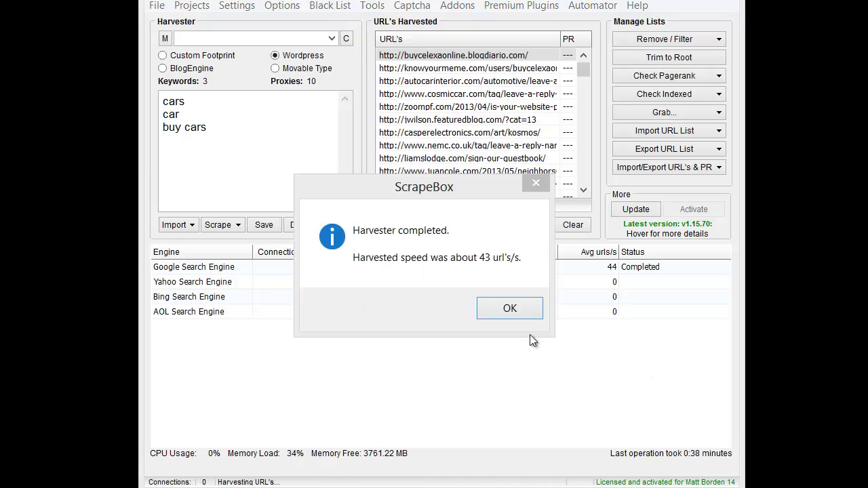
pyautogui.click(525, 307)
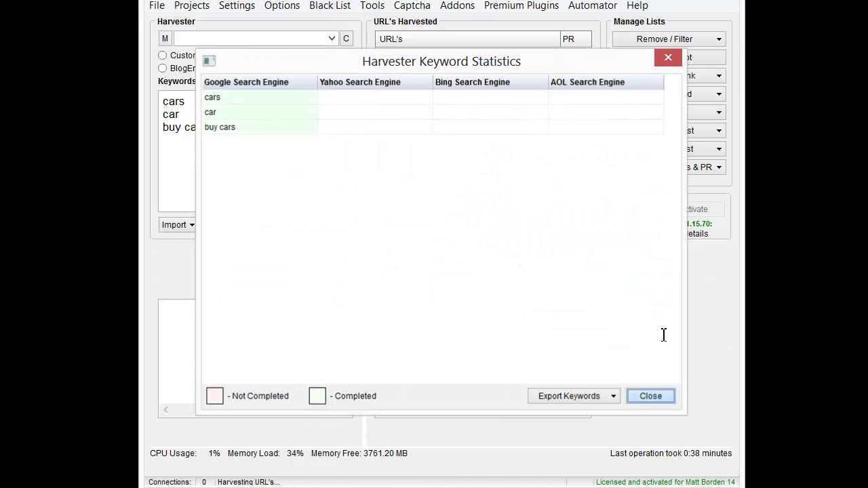
pyautogui.click(650, 397)
# Step: Remove all duplicate URLs from the harvested list
pyautogui.click(708, 38)
pyautogui.click(712, 59)
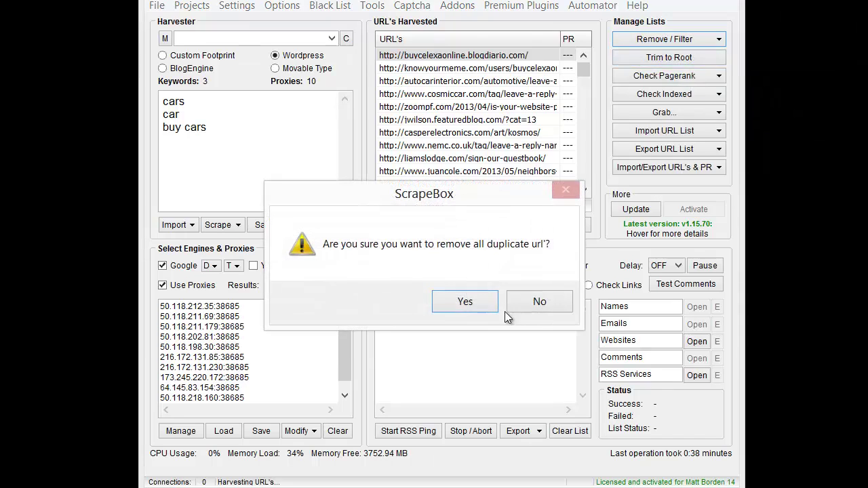
pyautogui.click(442, 305)
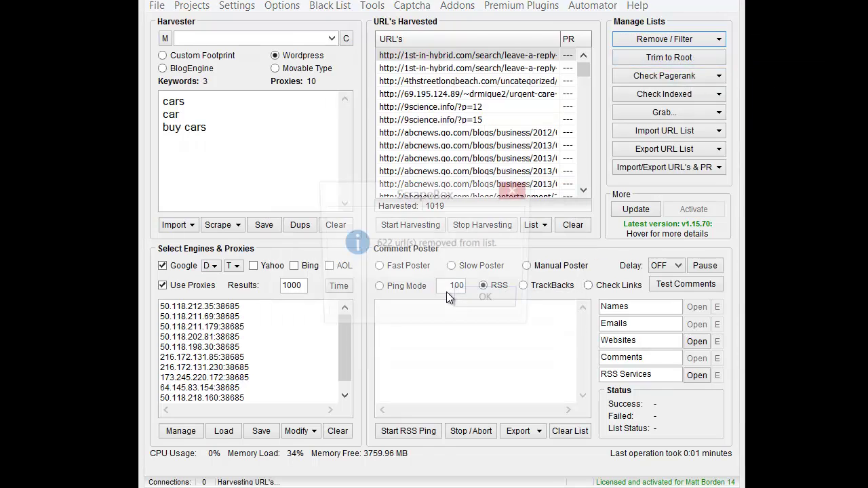
pyautogui.click(489, 304)
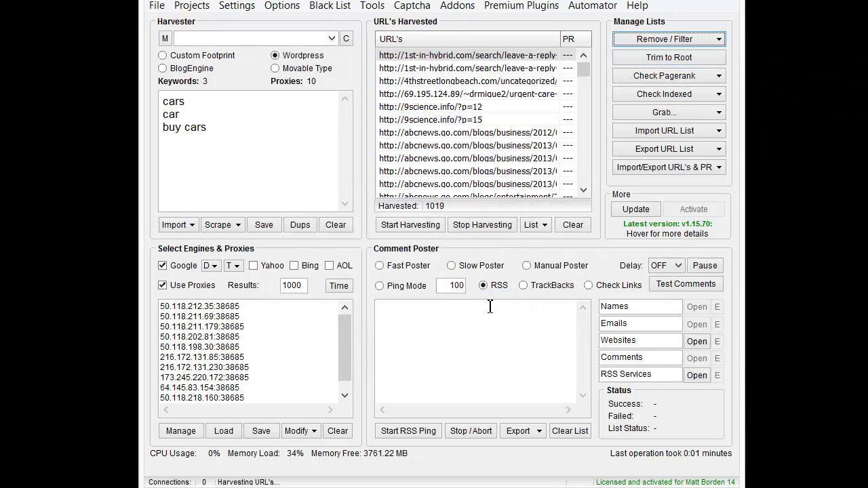
# Step: Check the domain Pagerank of all harvested URLs
pyautogui.click(665, 76)
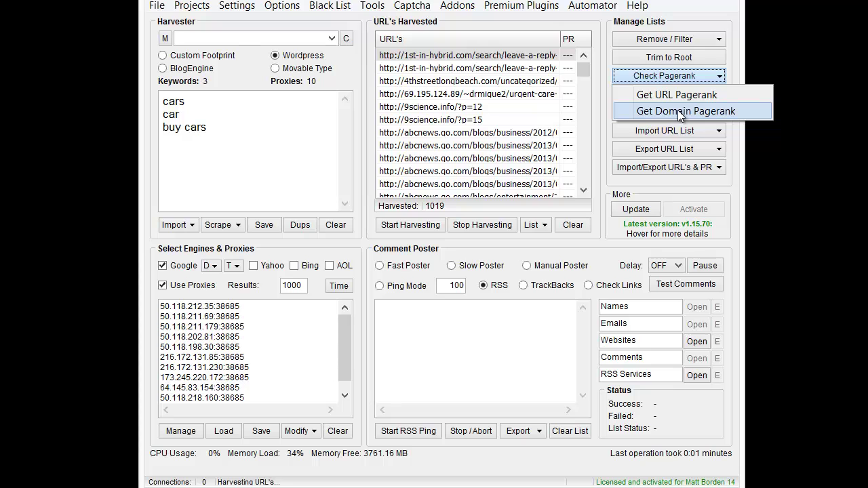
pyautogui.click(681, 112)
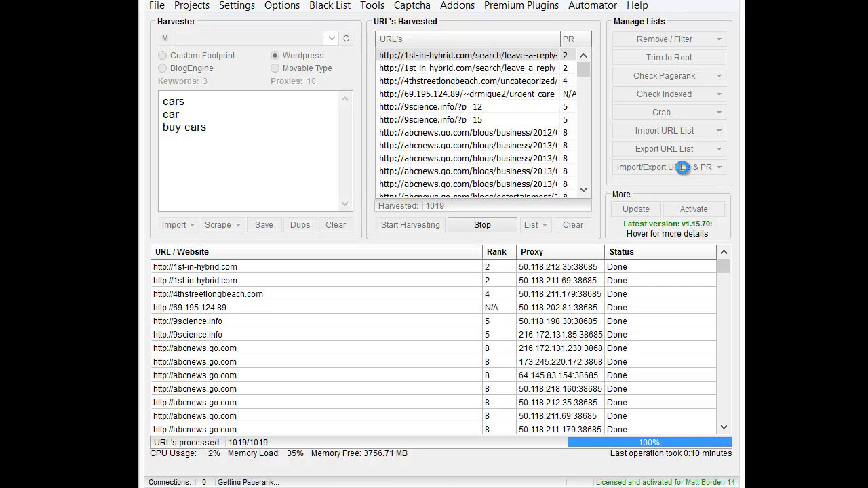
pyautogui.click(520, 302)
pyautogui.click(647, 170)
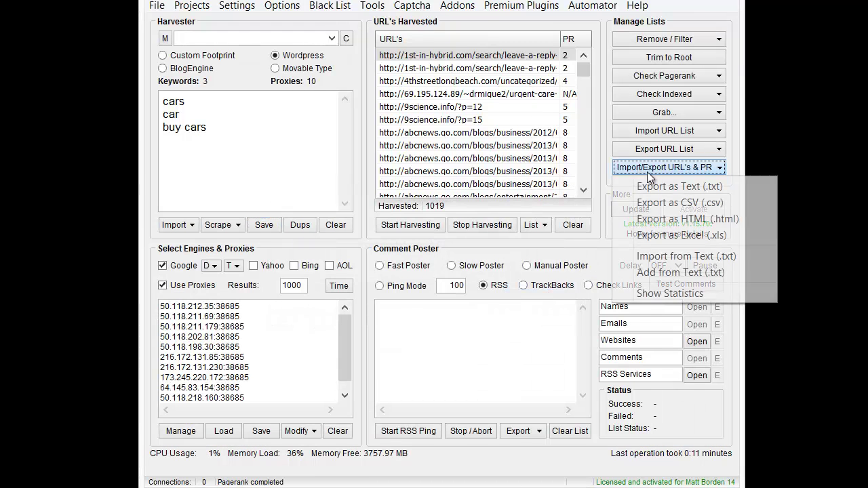
pyautogui.click(668, 187)
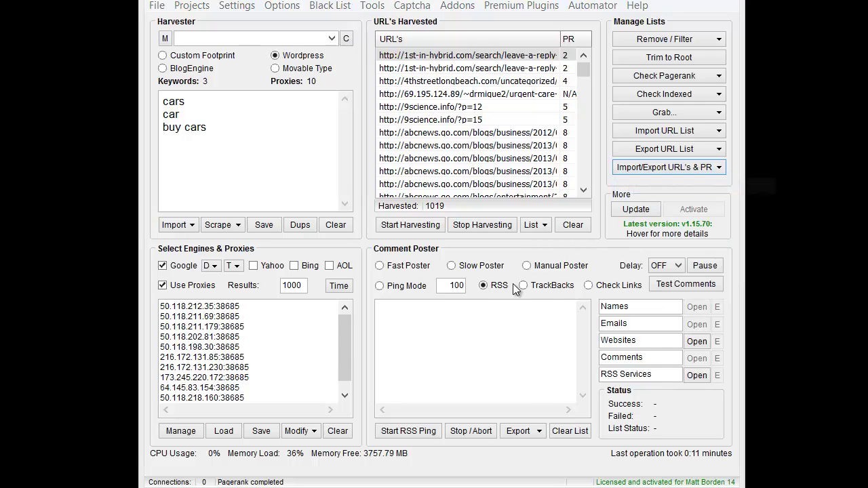
pyautogui.click(448, 240)
pyautogui.click(448, 274)
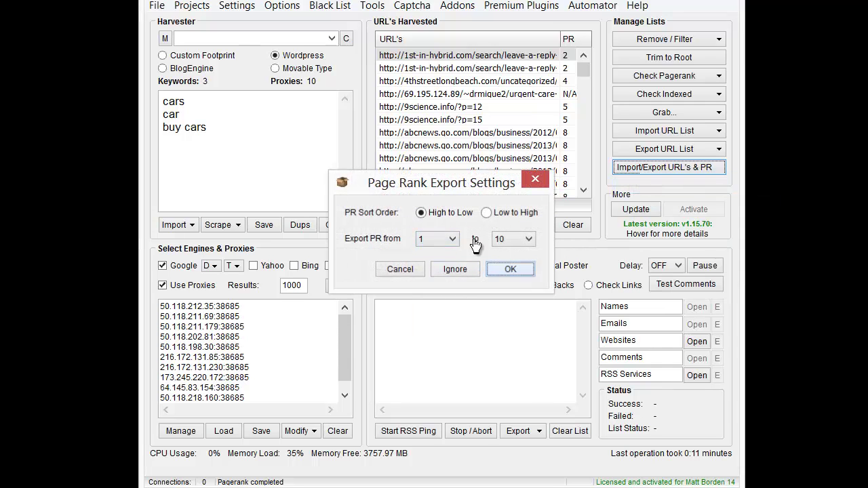
pyautogui.click(511, 269)
pyautogui.click(761, 399)
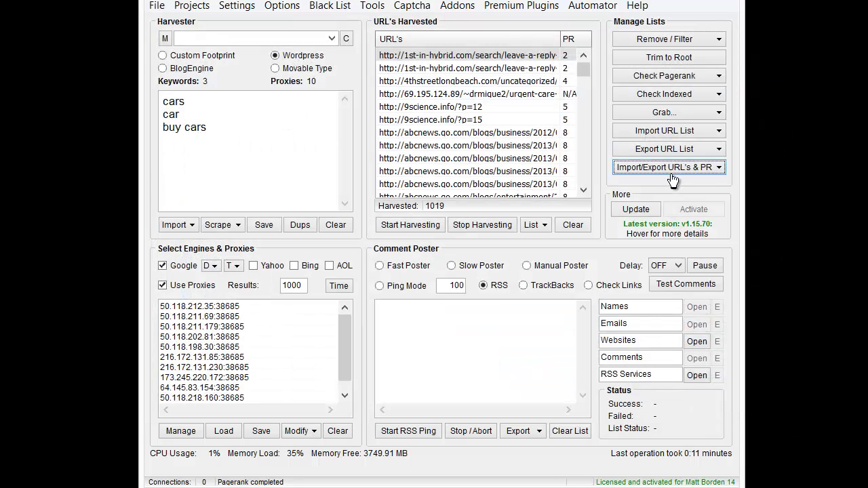
# Step: Export the URLs with PR 2 to 10, sorted high to low, as the text file PR 2 in the Car Project folder
pyautogui.click(668, 168)
pyautogui.click(666, 193)
pyautogui.click(448, 239)
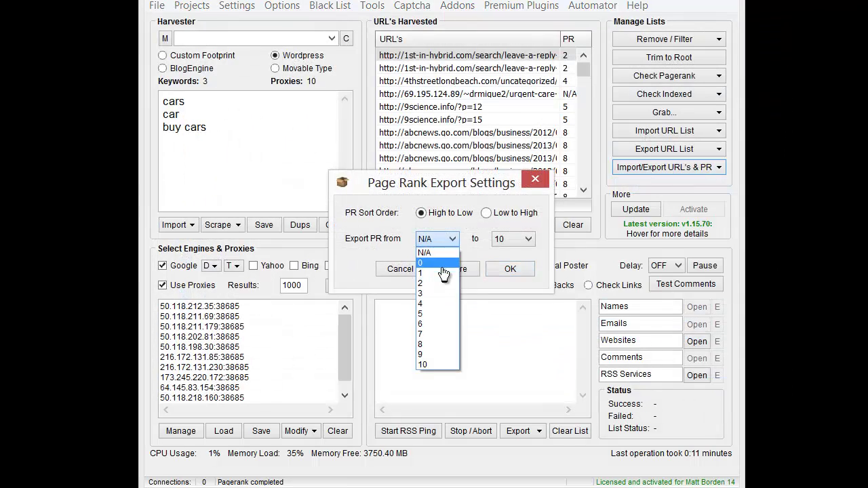
pyautogui.click(444, 284)
pyautogui.click(510, 269)
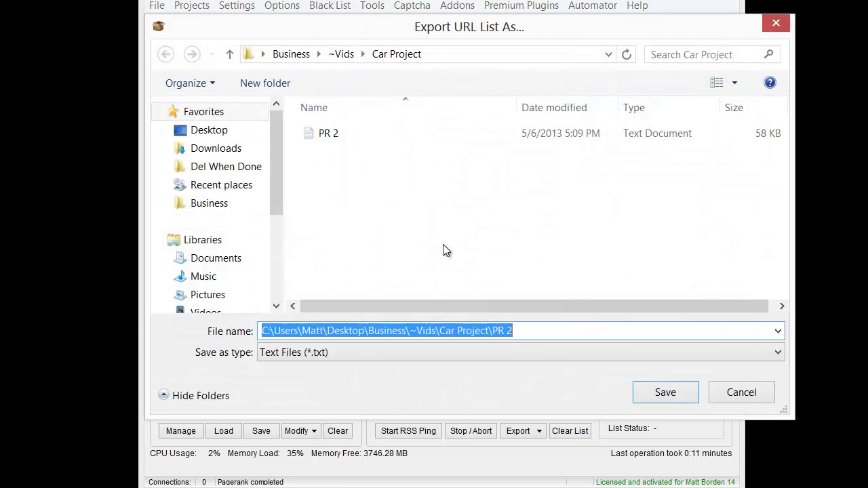
pyautogui.press('Return')
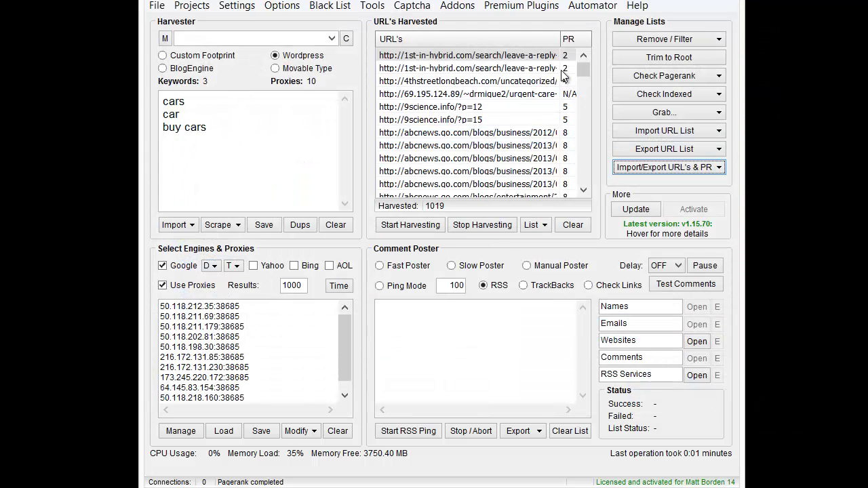
# Step: Clear the harvested URL list and import the URLs from the PR 2 text file
pyautogui.click(573, 224)
pyautogui.click(459, 301)
pyautogui.click(664, 130)
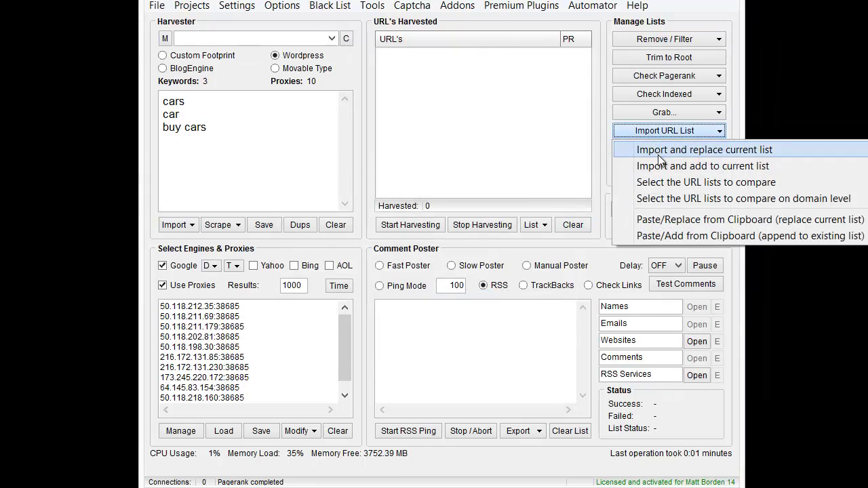
pyautogui.click(662, 165)
pyautogui.doubleClick(386, 134)
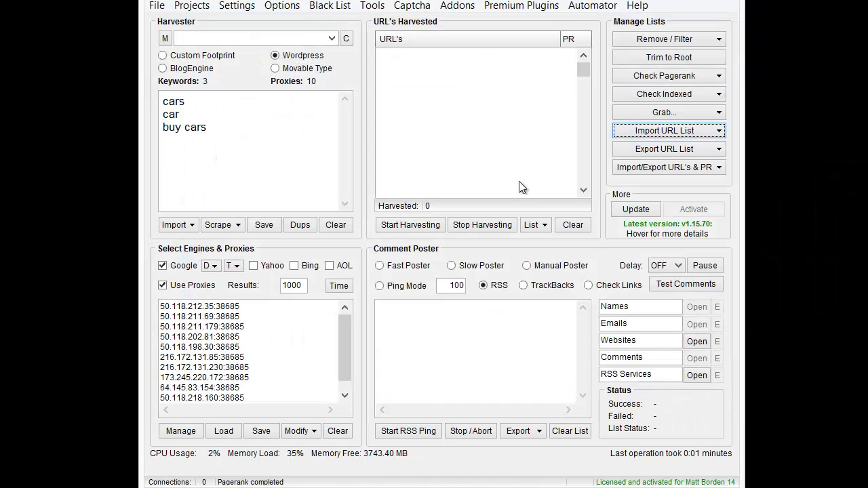
# Step: Export the URL list as a text file named "PR 2 without pr" in the Car Project folder
pyautogui.click(664, 149)
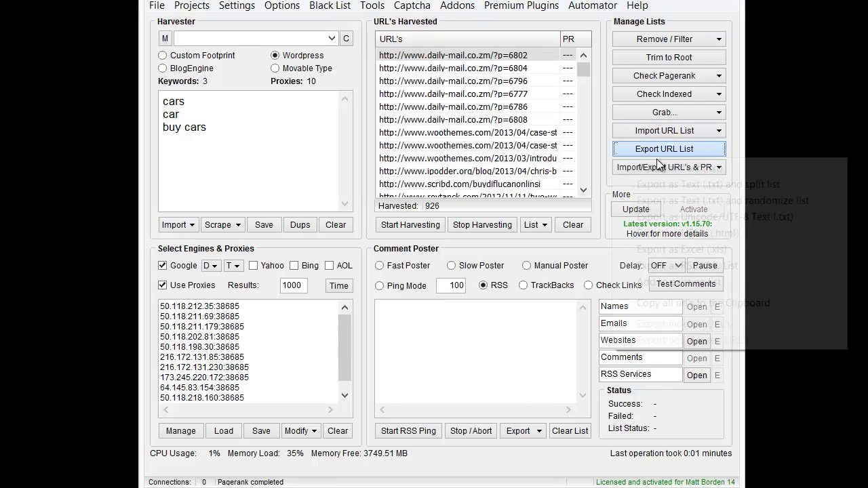
pyautogui.click(659, 168)
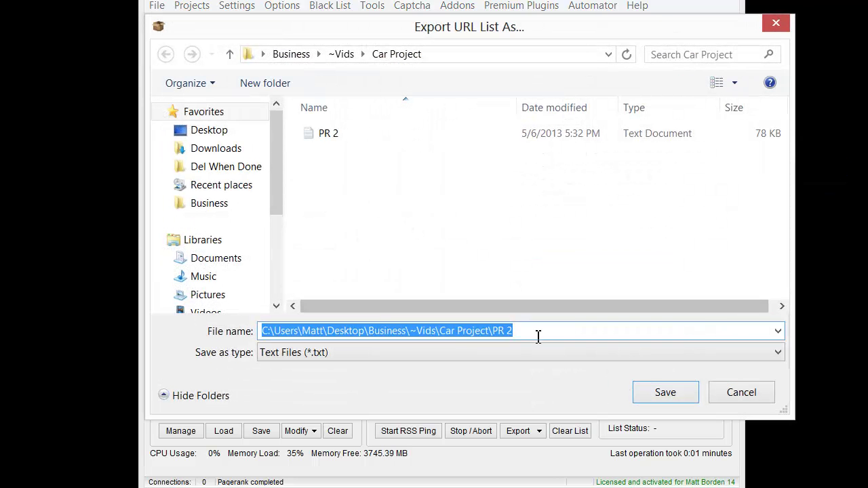
pyautogui.click(538, 330)
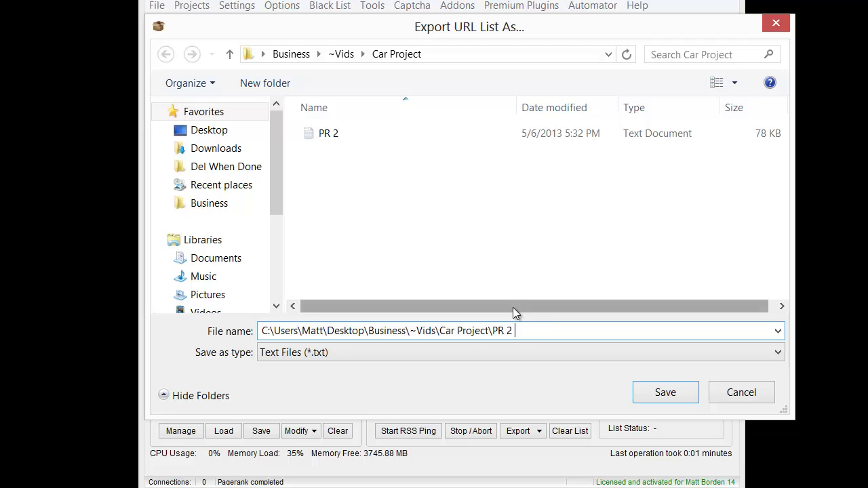
pyautogui.write('without pr')
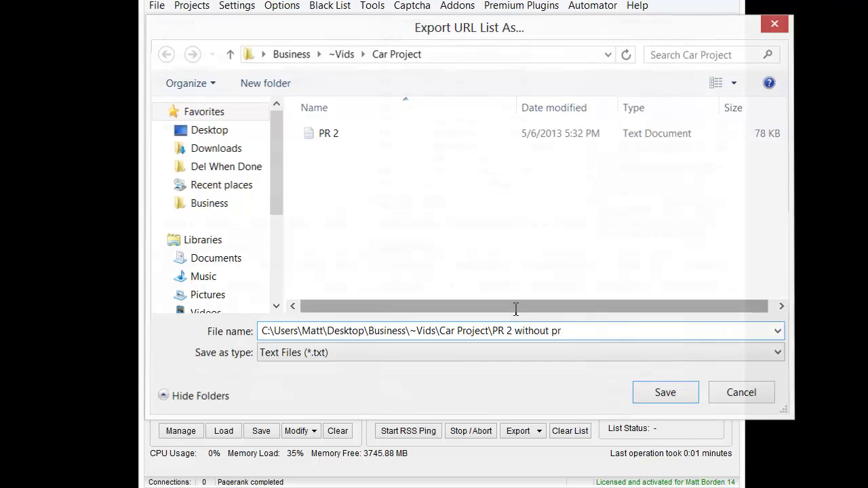
pyautogui.press('Return')
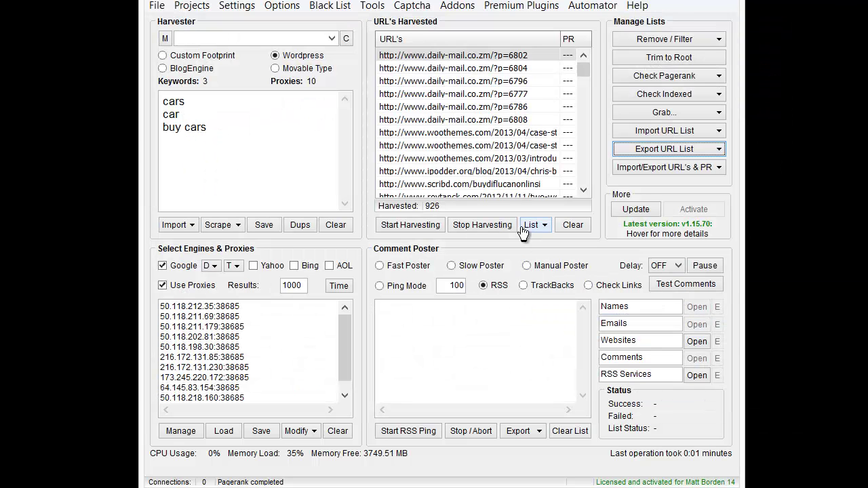
# Step: Open the ScrapeBox Alexa Rank Checker addon and load the exported list of full URLs
pyautogui.click(457, 5)
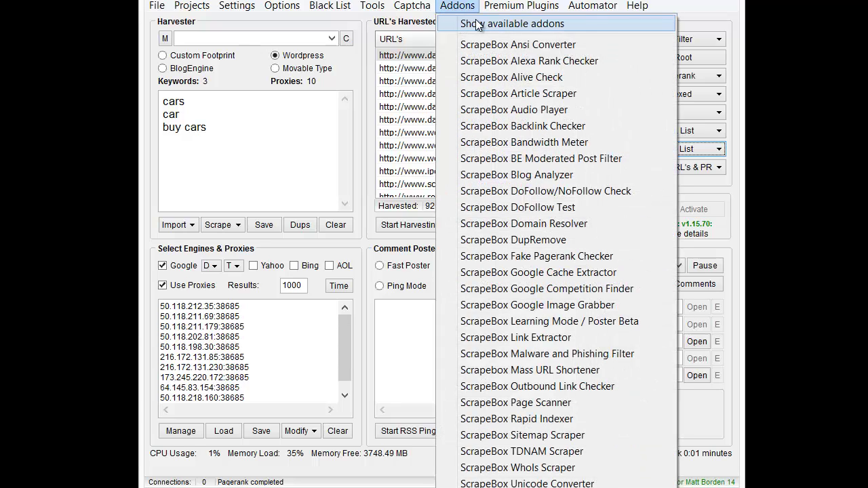
pyautogui.click(523, 62)
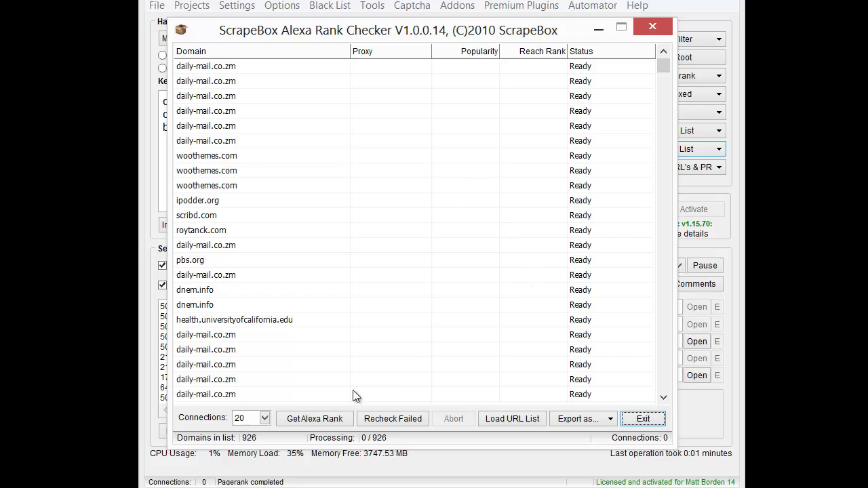
pyautogui.click(528, 421)
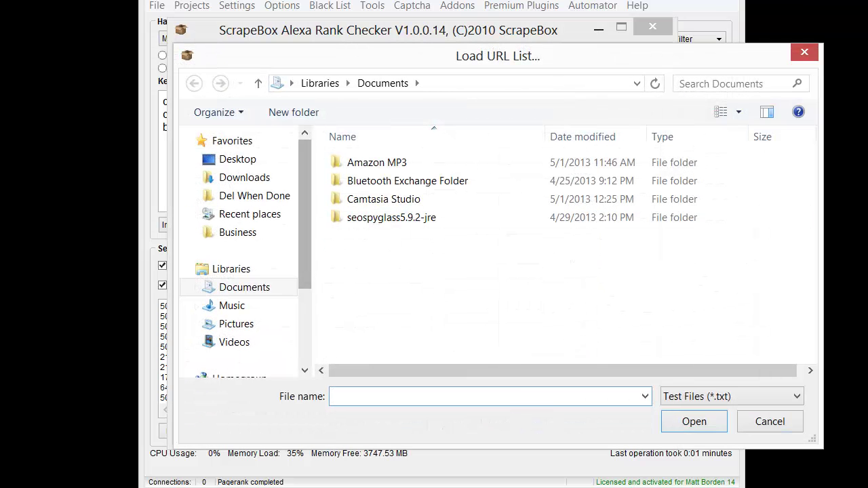
pyautogui.click(770, 422)
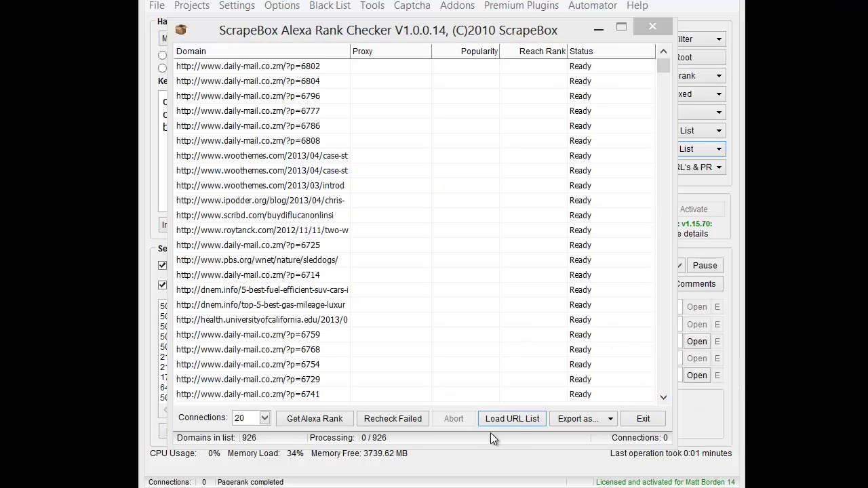
# Step: Get the Alexa ranks for the loaded URLs and sort the results by popularity in ascending order
pyautogui.click(312, 419)
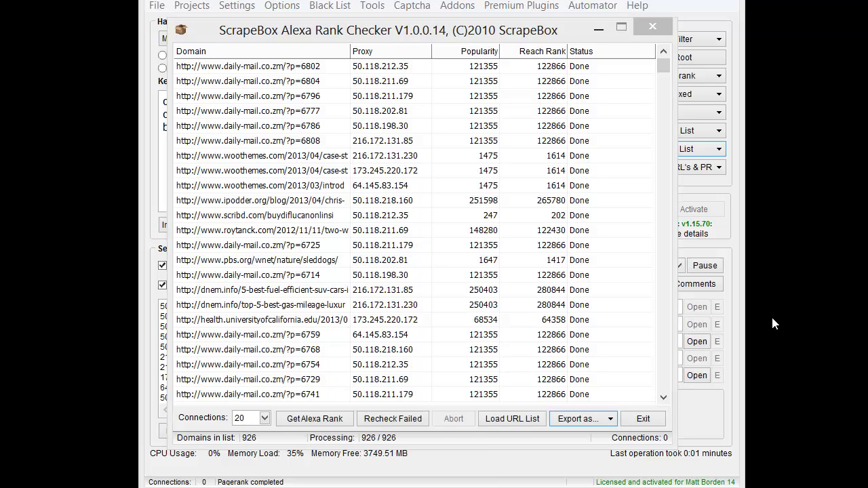
pyautogui.click(589, 419)
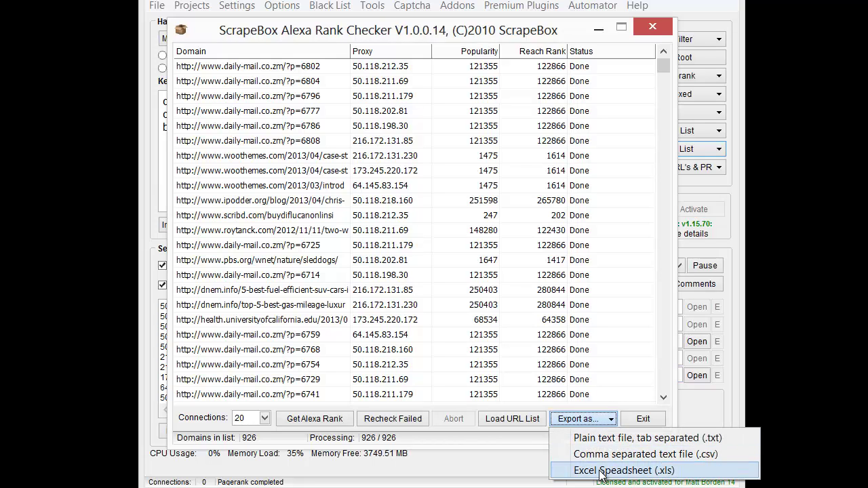
pyautogui.click(475, 51)
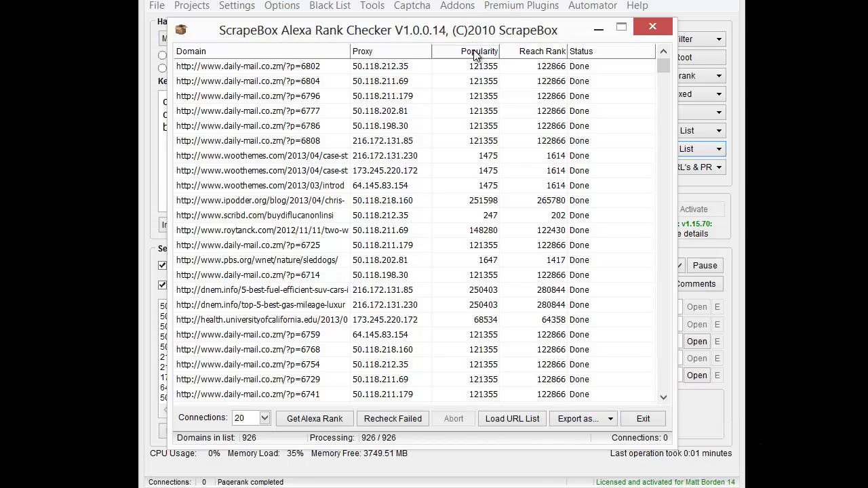
pyautogui.scroll(-10, 507, 182)
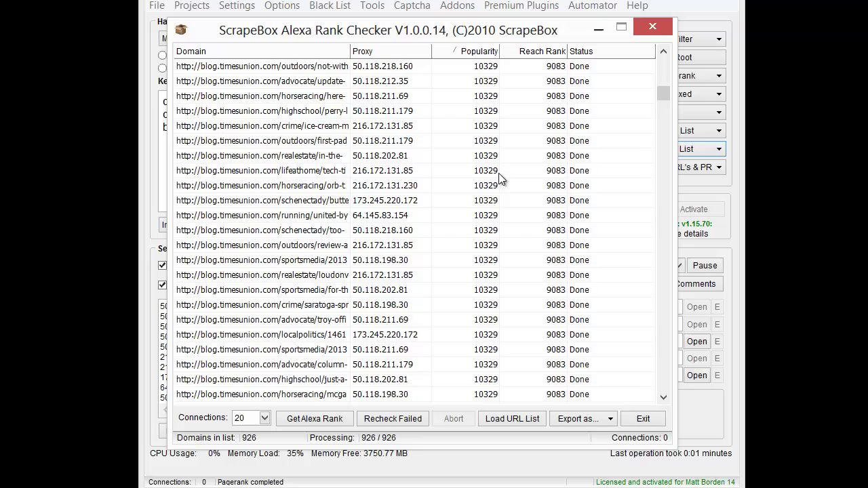
# Step: Export the sorted Alexa results as an Excel spreadsheet over the existing Alexa file and exit the rank checker
pyautogui.click(590, 418)
pyautogui.click(619, 471)
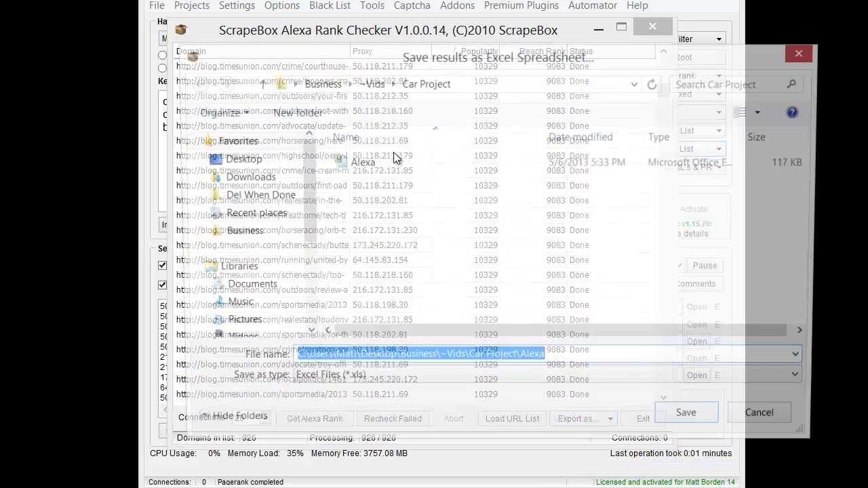
pyautogui.click(358, 163)
pyautogui.press('Return')
pyautogui.click(532, 243)
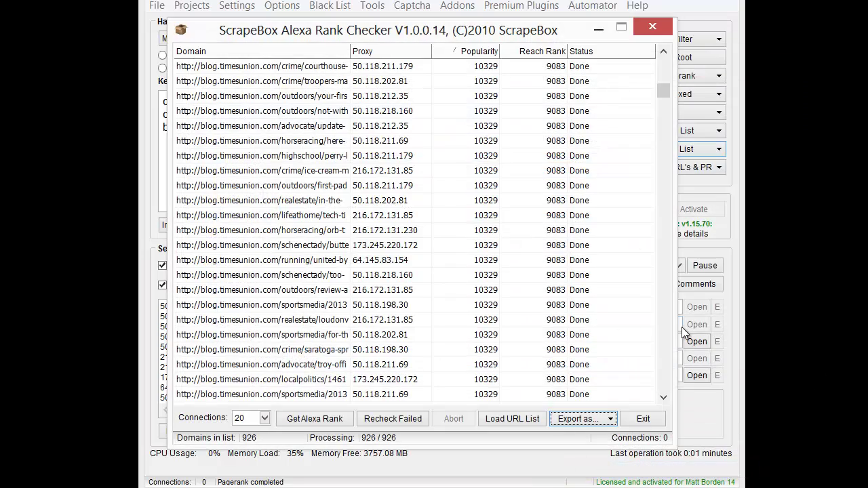
pyautogui.click(645, 420)
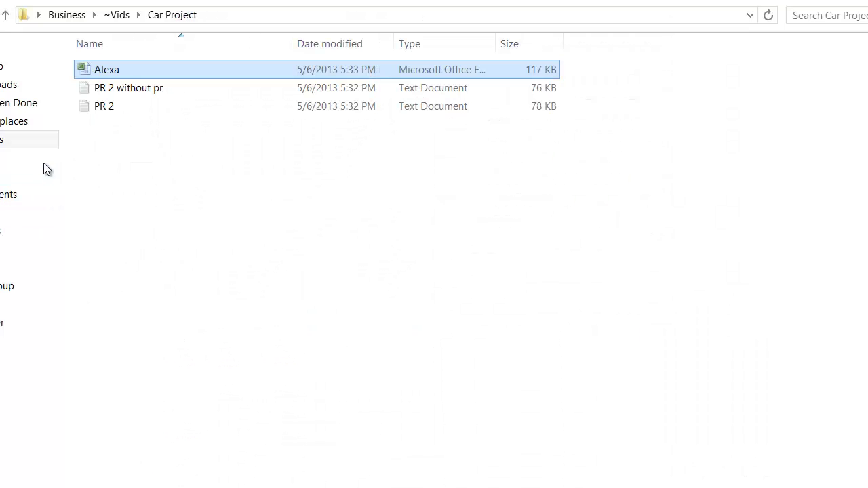
# Step: Open the Alexa spreadsheet from the Car Project folder in Excel and look through the URLs and their ranks
pyautogui.doubleClick(107, 72)
pyautogui.click(275, 214)
pyautogui.scroll(-20, 275, 212)
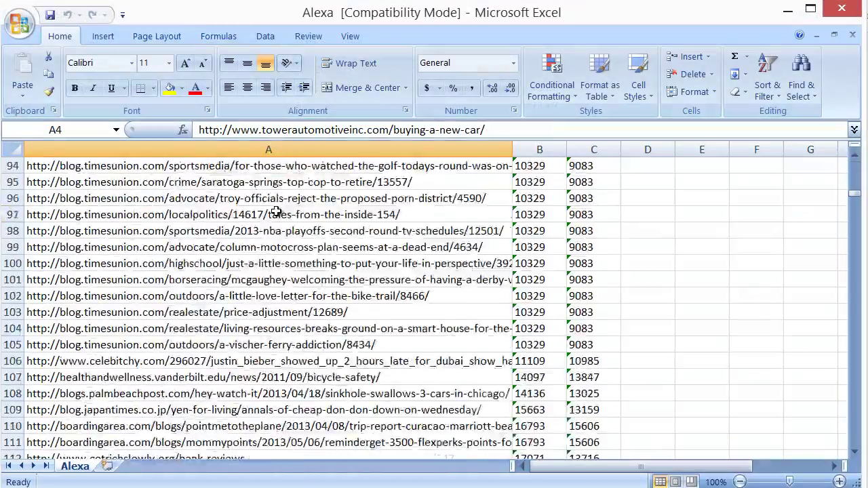
pyautogui.scroll(-20, 276, 212)
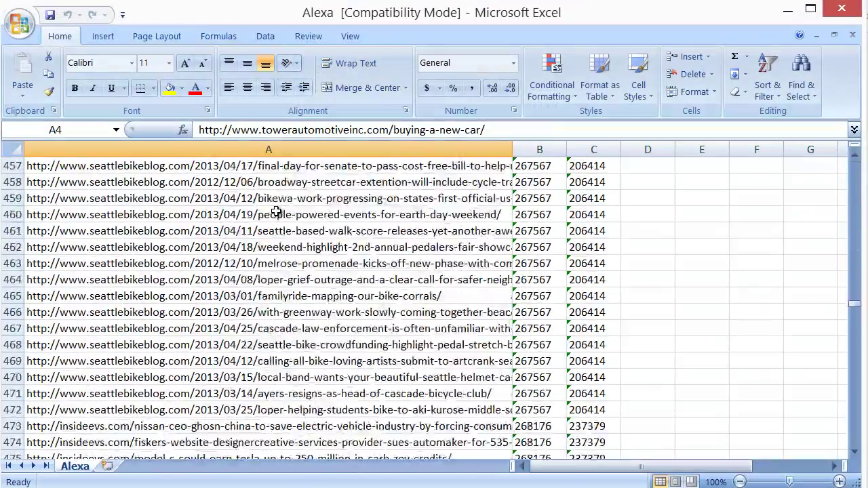
# Step: Copy the URLs in column A of the Alexa spreadsheet, from row 478 up to row 1
pyautogui.scroll(5, 275, 213)
pyautogui.scroll(2, 276, 213)
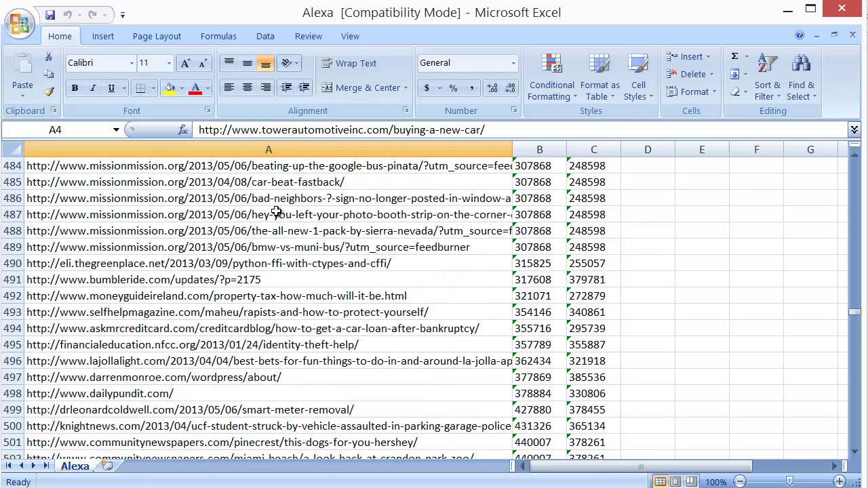
pyautogui.scroll(4, 275, 212)
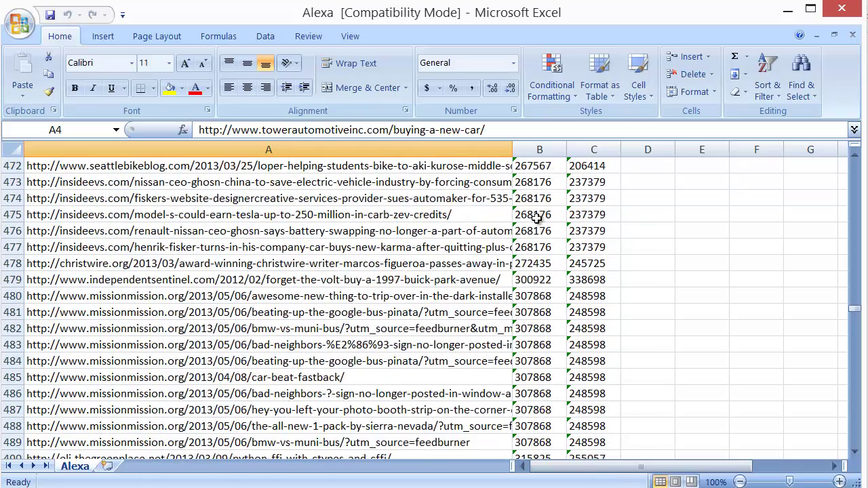
pyautogui.moveTo(375, 266); pyautogui.dragTo(241, 167)
pyautogui.rightClick(240, 167)
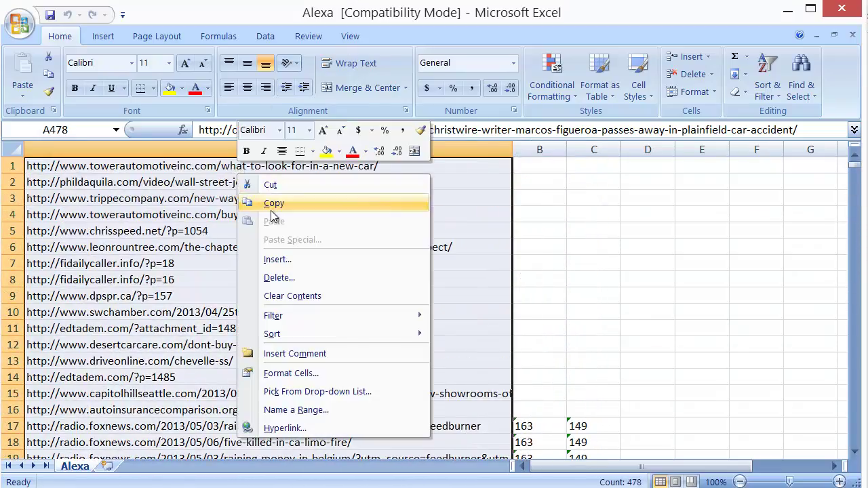
pyautogui.click(270, 202)
# Step: Switch to ScrapeBox, clear the harvested URL list and replace it with the copied URLs from the clipboard
pyautogui.hotkey('alt', 'Tab')
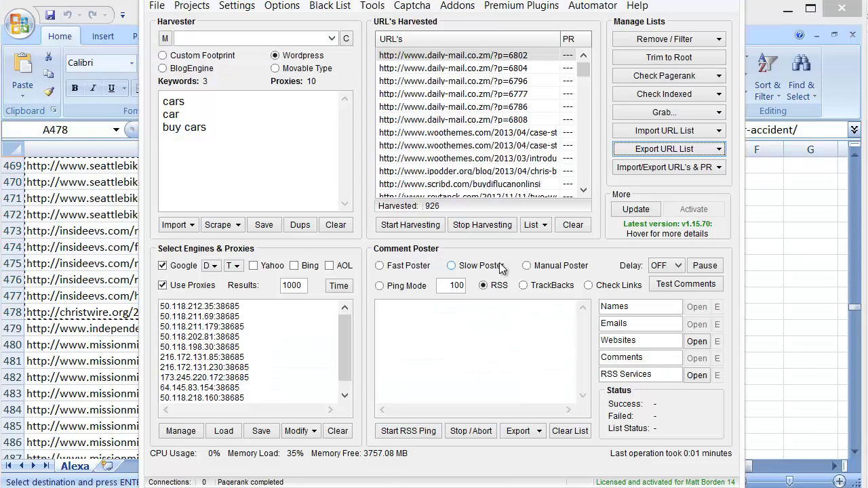
pyautogui.click(574, 226)
pyautogui.click(473, 302)
pyautogui.rightClick(470, 132)
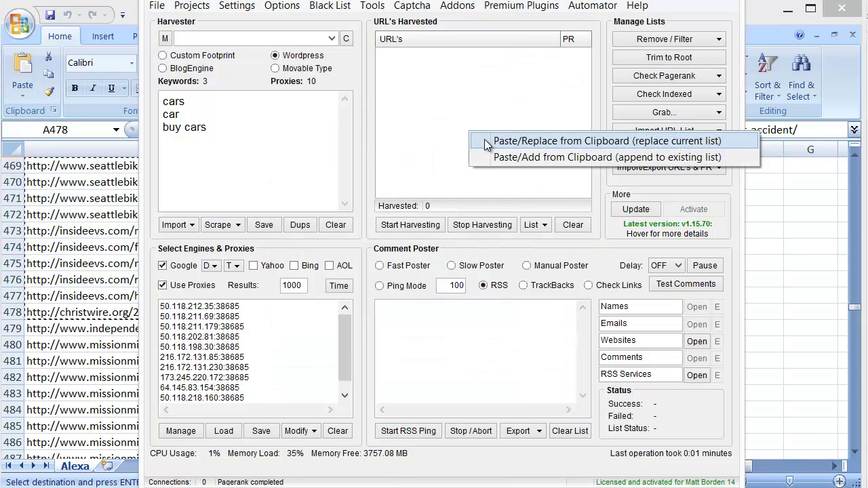
pyautogui.click(484, 141)
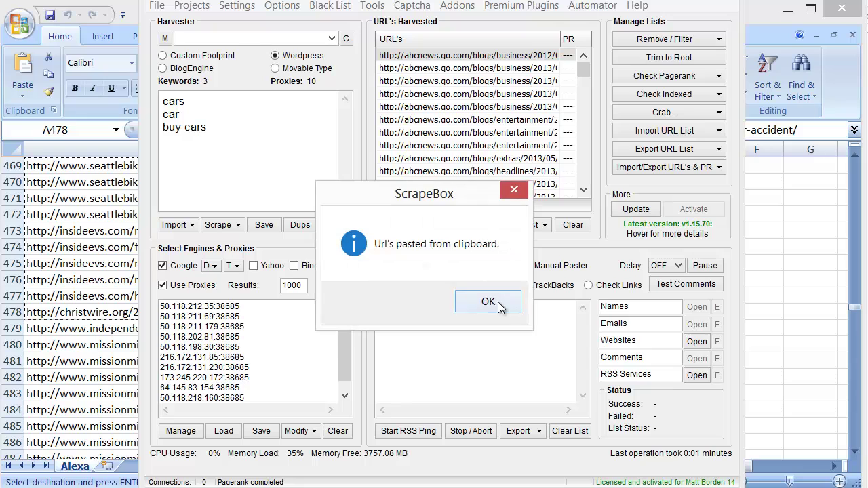
pyautogui.click(492, 302)
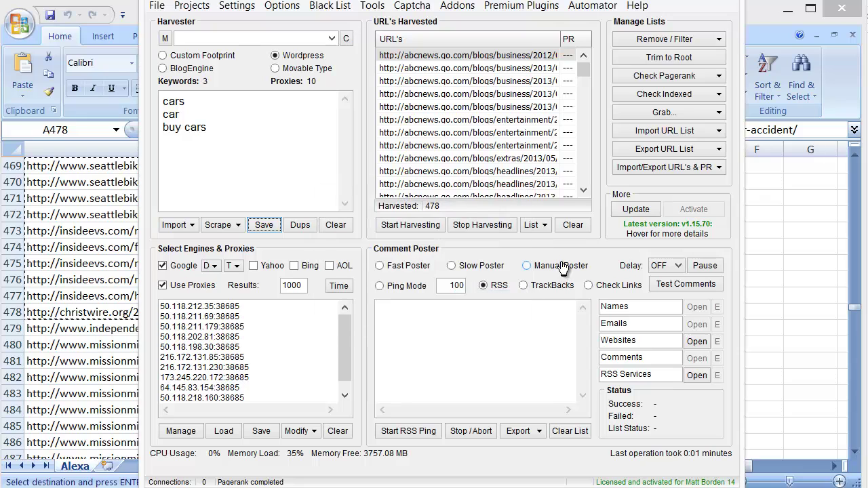
# Step: Close the Alexa spreadsheet in Excel and dismiss the question about keeping the clipboard contents
pyautogui.click(851, 21)
pyautogui.click(849, 15)
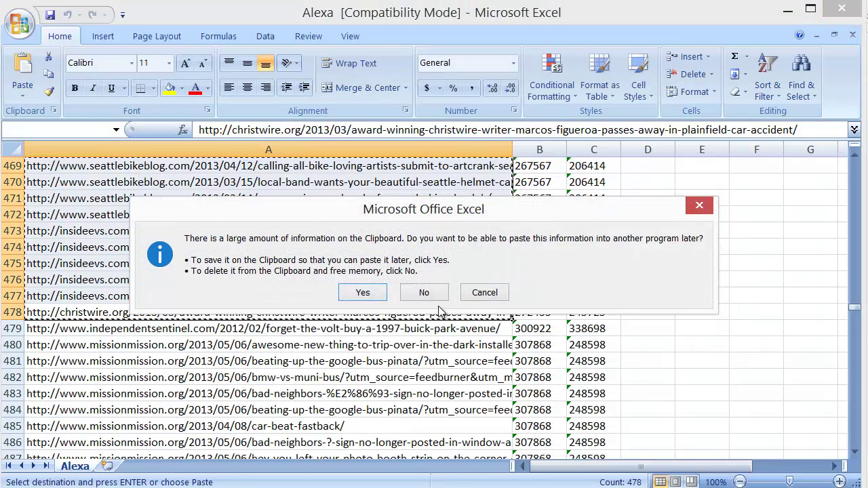
pyautogui.click(396, 293)
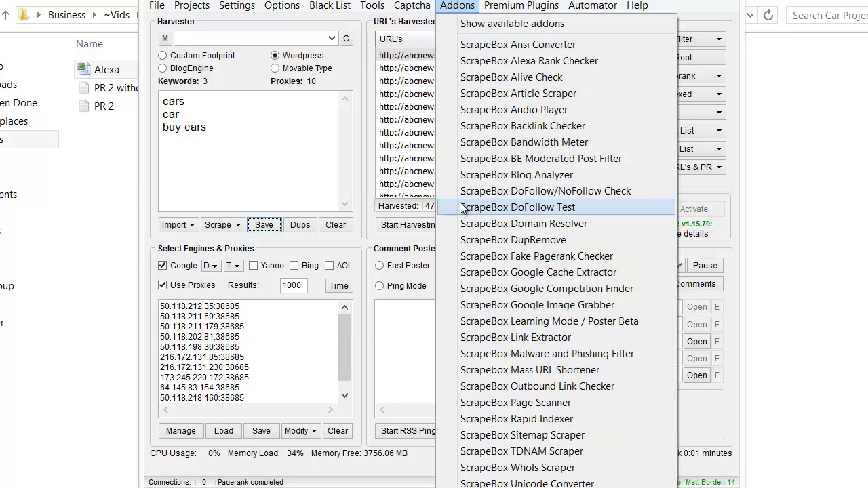
# Step: Open the ScrapeBox Outbound Link Checker addon, load the harvested URLs from ScrapeBox and run the link check
pyautogui.click(553, 387)
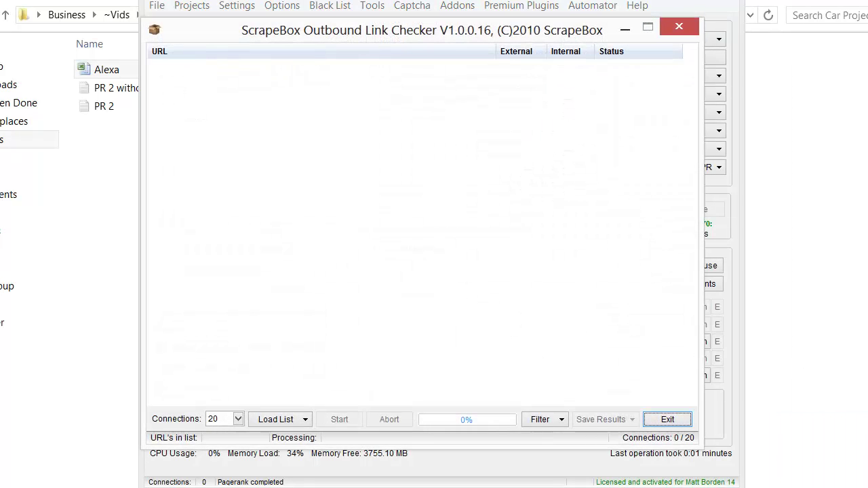
pyautogui.click(304, 420)
pyautogui.click(314, 440)
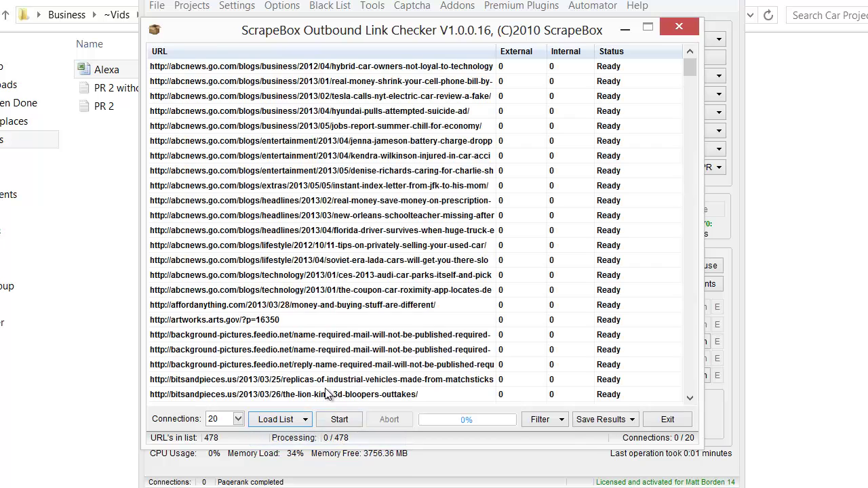
pyautogui.click(340, 420)
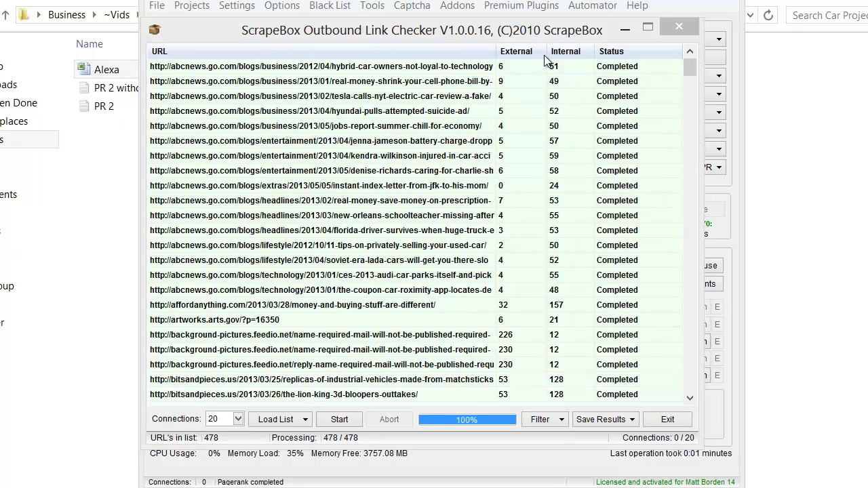
# Step: Sort the checked URLs by external links in ascending order and look through the link counts from lowest to highest
pyautogui.click(523, 53)
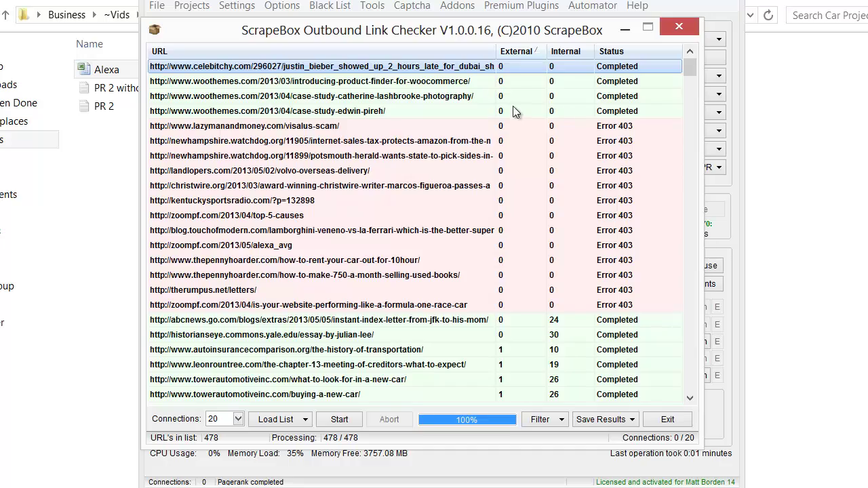
pyautogui.scroll(-5, 512, 115)
pyautogui.scroll(5, 512, 117)
pyautogui.scroll(-20, 519, 244)
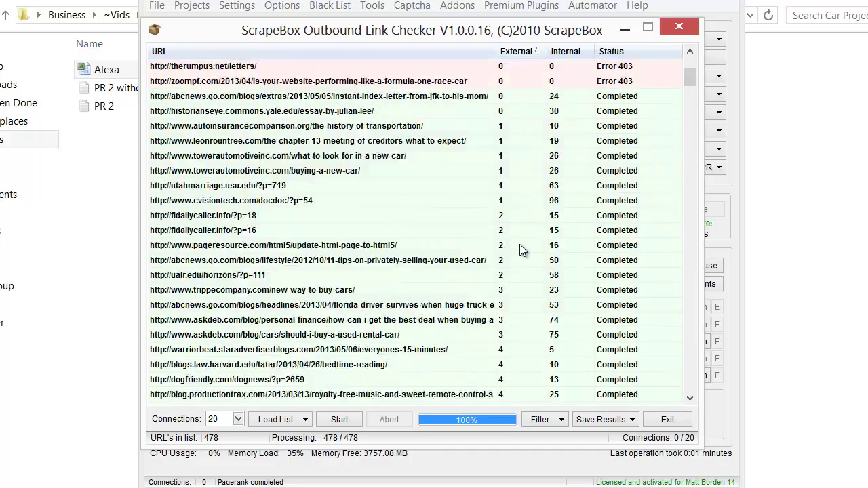
pyautogui.scroll(-20, 520, 244)
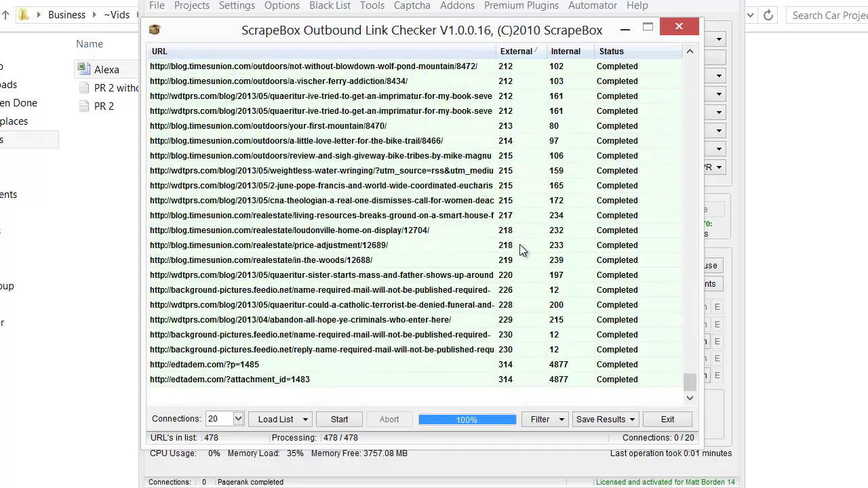
pyautogui.scroll(7, 520, 244)
pyautogui.scroll(7, 519, 245)
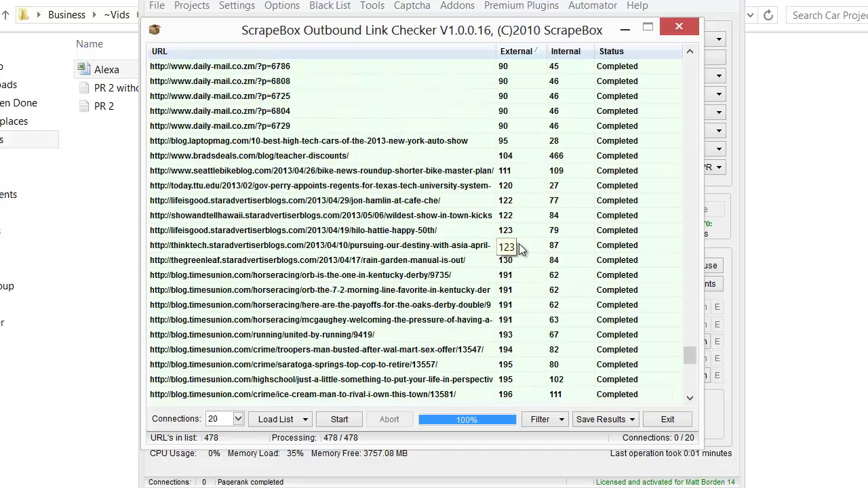
pyautogui.scroll(-13, 519, 243)
pyautogui.scroll(16, 519, 243)
pyautogui.scroll(20, 519, 242)
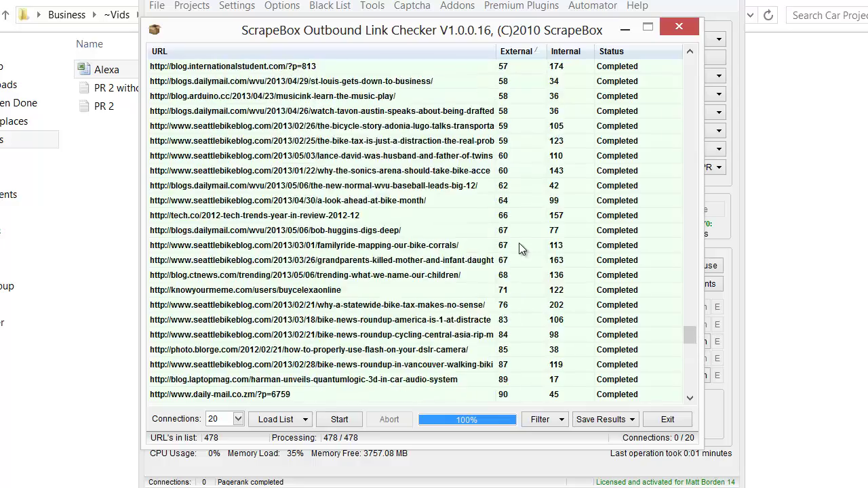
pyautogui.scroll(-20, 519, 243)
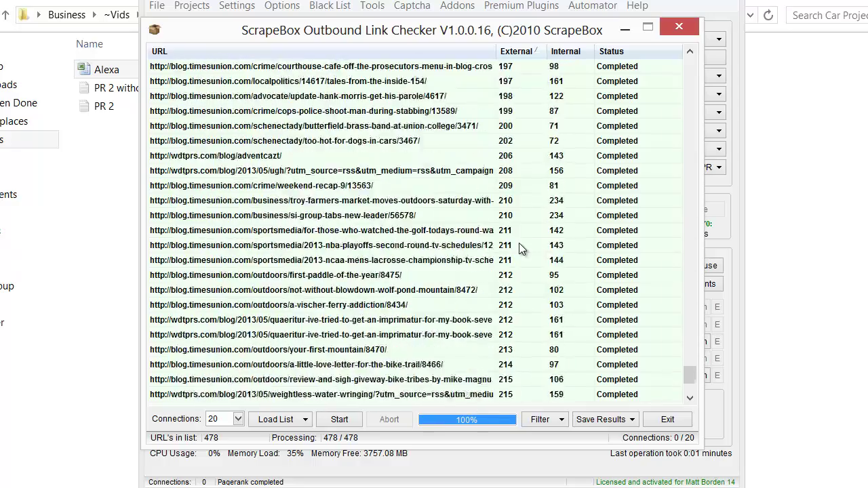
pyautogui.scroll(8, 519, 243)
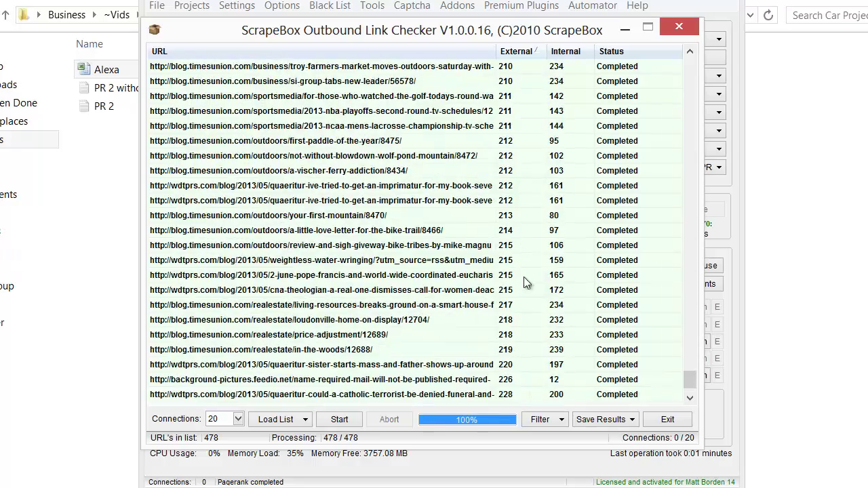
# Step: Filter out the entries that have 100 or more external links
pyautogui.click(560, 420)
pyautogui.click(623, 445)
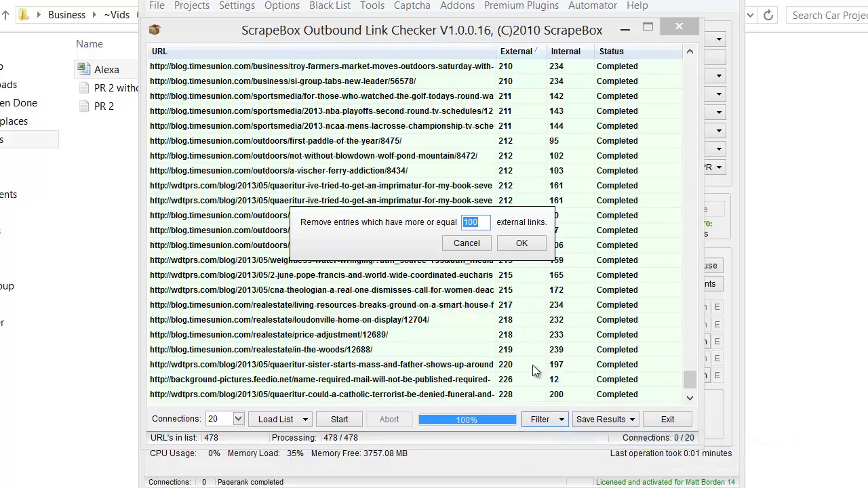
pyautogui.click(520, 242)
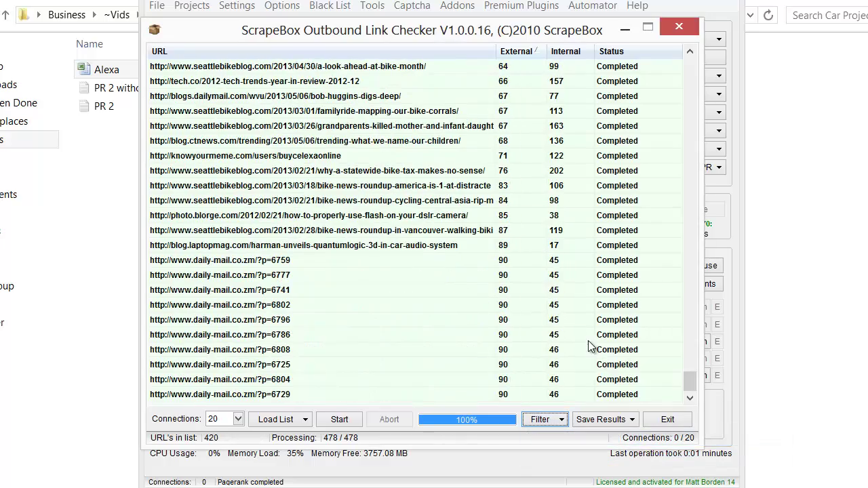
# Step: Save the filtered link check results back to ScrapeBox's harvested URL list
pyautogui.click(618, 420)
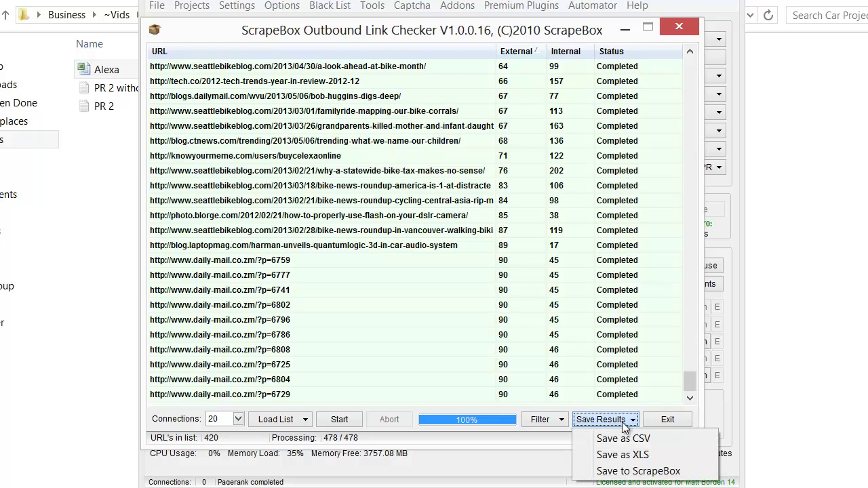
pyautogui.click(675, 471)
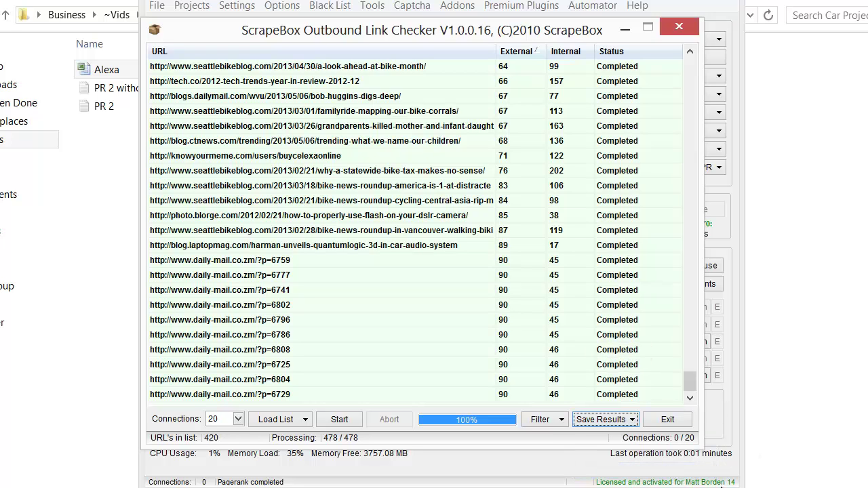
pyautogui.click(736, 456)
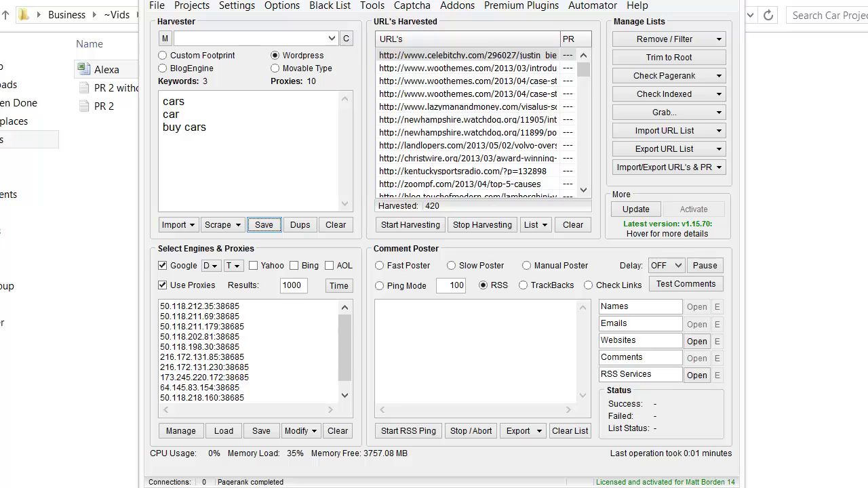
# Step: Return to the Outbound Link Checker, look through the filtered results up to the first entries, and minimize it
pyautogui.hotkey('alt', 'Tab')
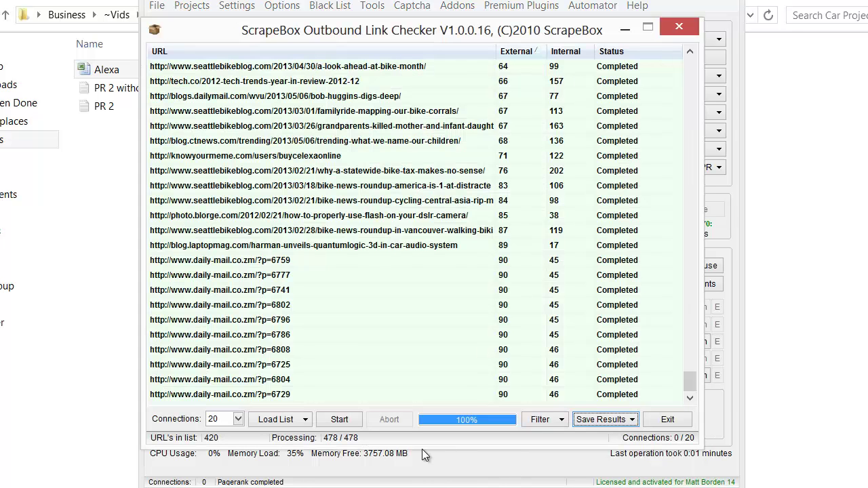
pyautogui.click(465, 319)
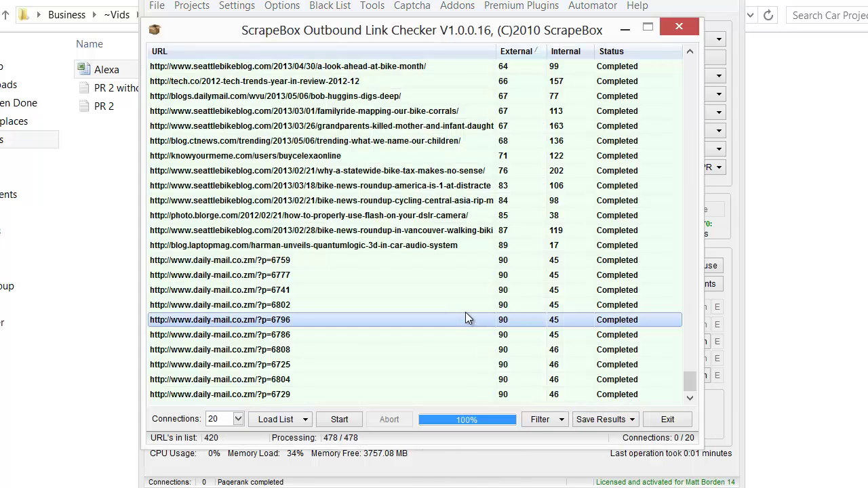
pyautogui.scroll(-1, 468, 318)
pyautogui.scroll(20, 468, 318)
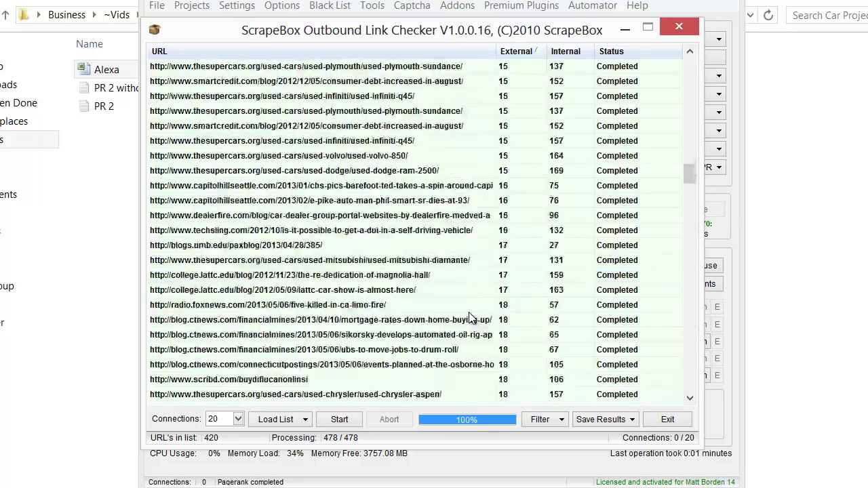
pyautogui.scroll(5, 472, 318)
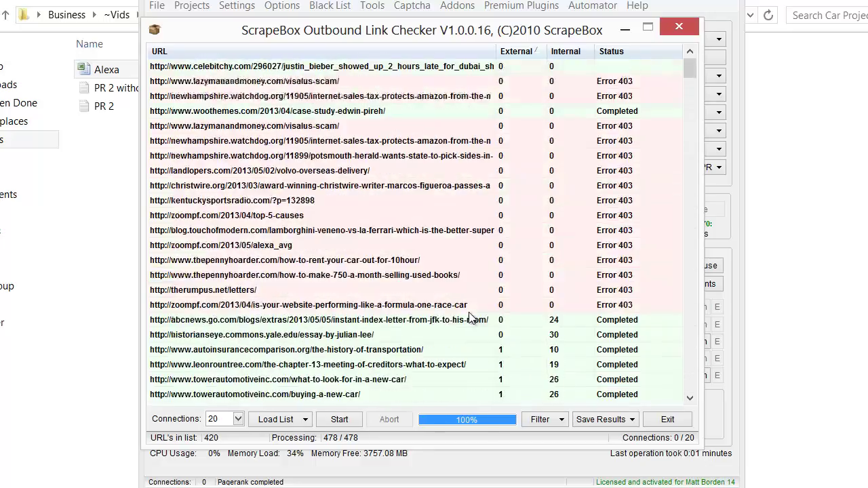
pyautogui.click(625, 29)
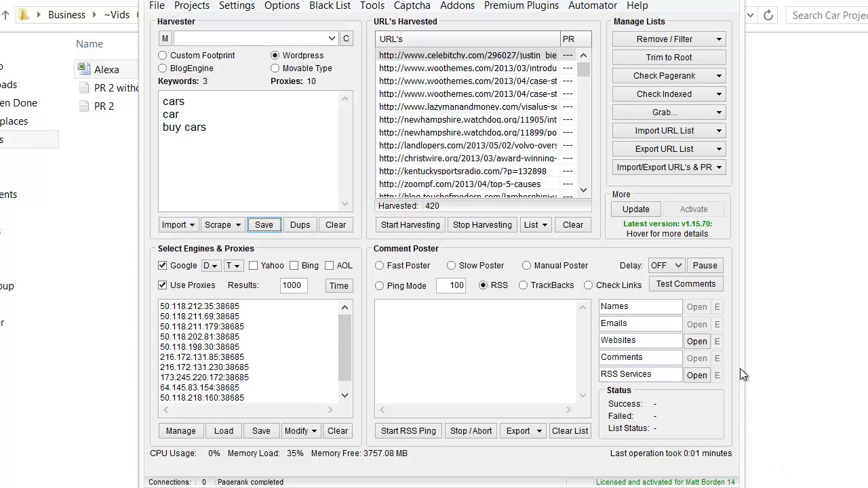
# Step: Open the ScrapeBox Page Scanner addon and its footprint editor
pyautogui.click(472, 7)
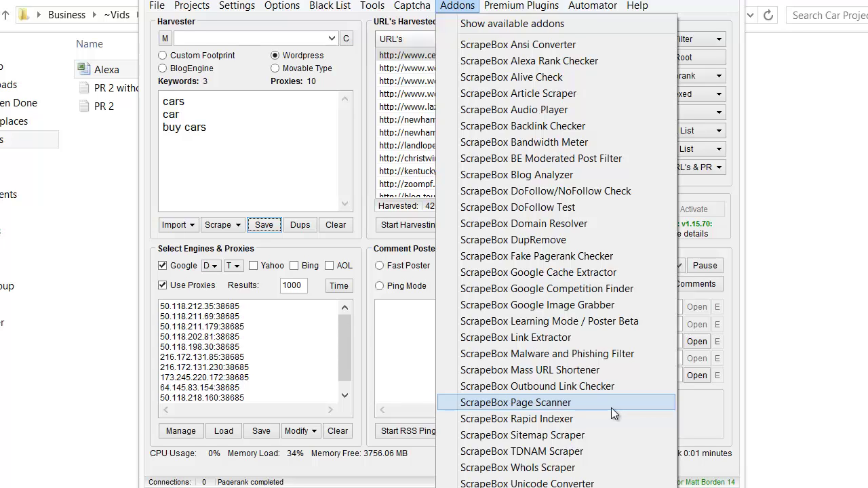
pyautogui.click(577, 405)
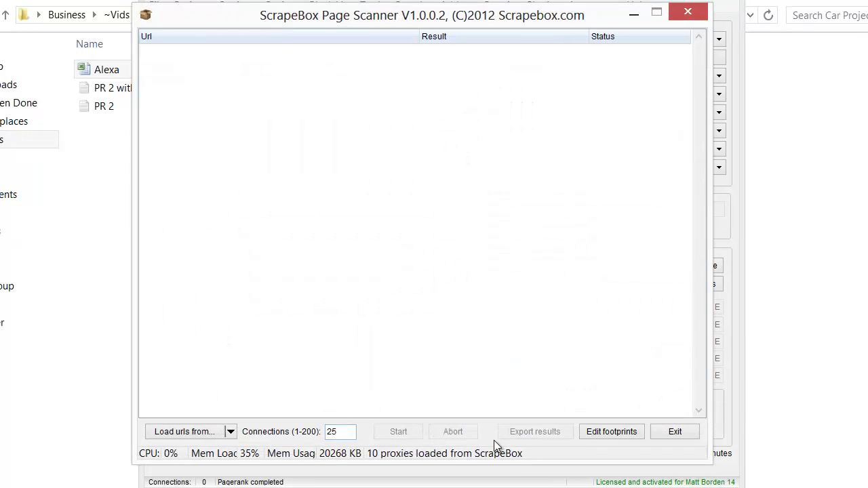
pyautogui.click(606, 434)
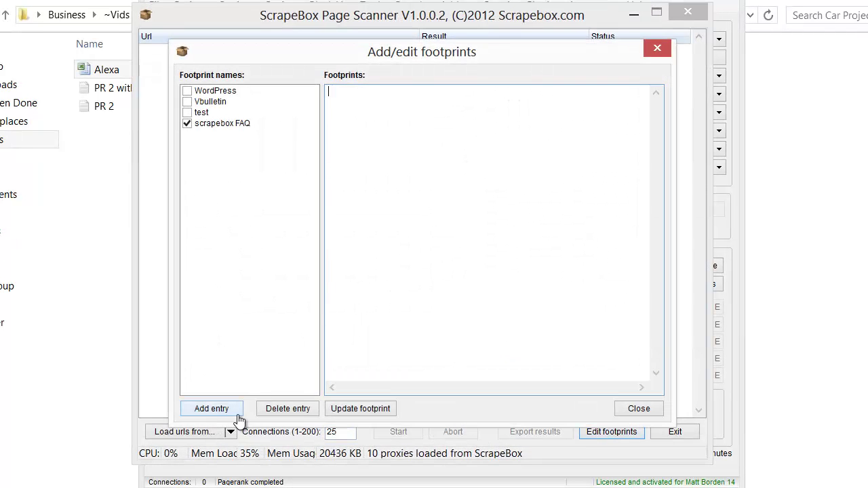
# Step: Start a blank footprint without copying the scrapebox FAQ entry and list porn, sex, drugs and pharmacy on separate lines
pyautogui.click(188, 126)
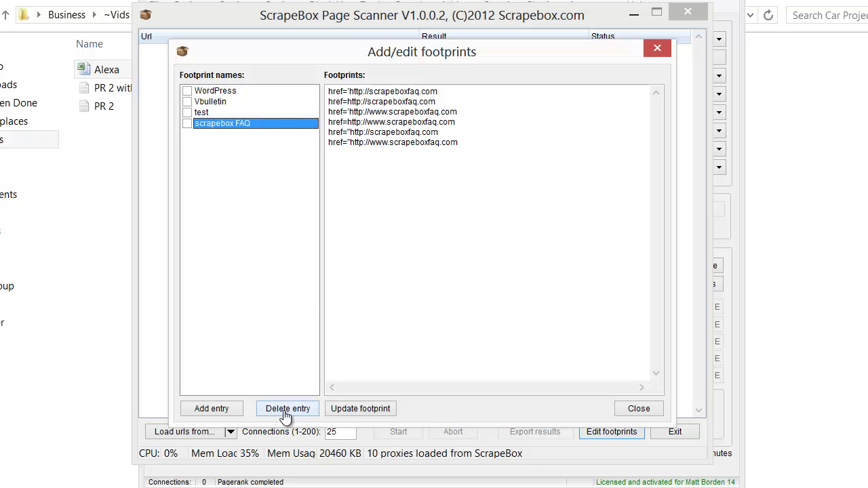
pyautogui.click(227, 411)
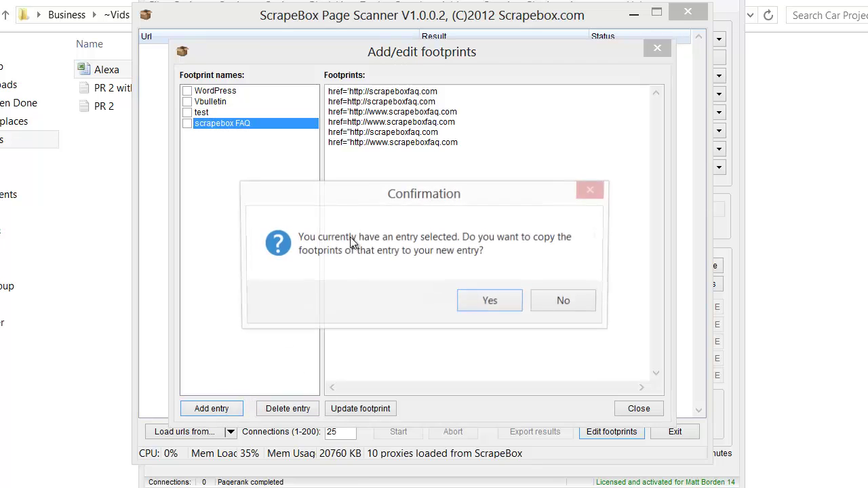
pyautogui.click(565, 301)
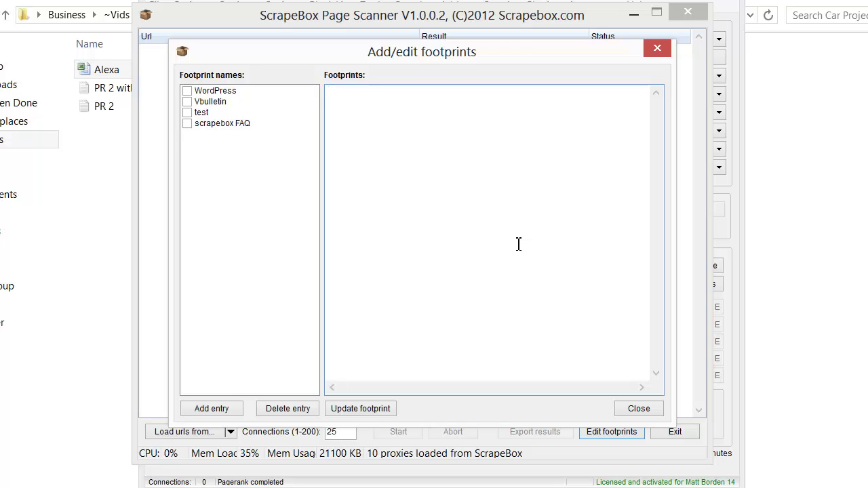
pyautogui.write('prornsex')
pyautogui.press('Return')
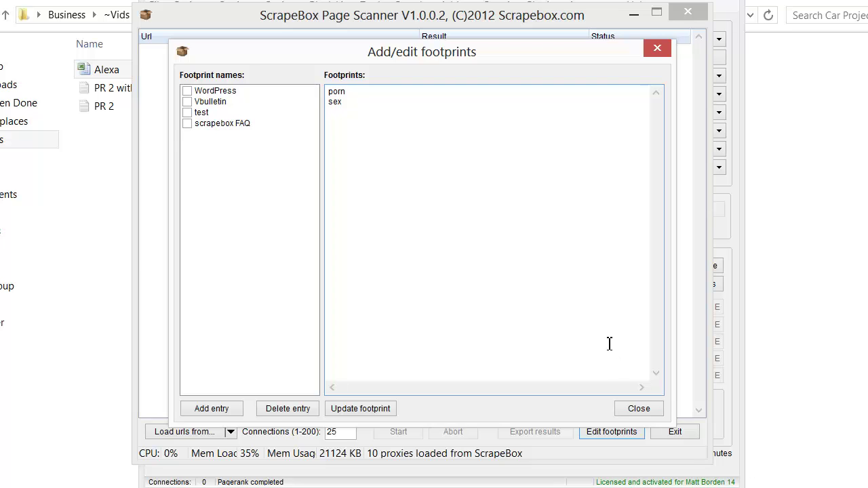
pyautogui.write('drugs ')
pyautogui.write('ph')
pyautogui.write('armacy')
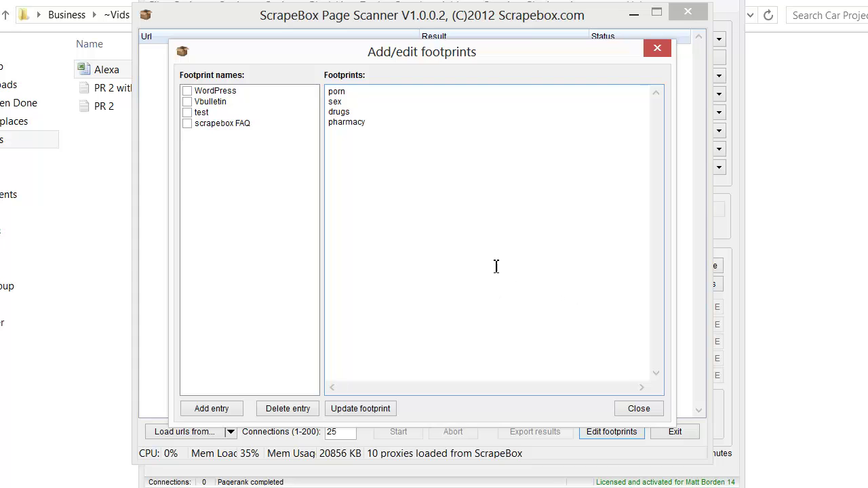
# Step: Add the listed footprints as an entry named negative and close the footprint editor
pyautogui.click(226, 414)
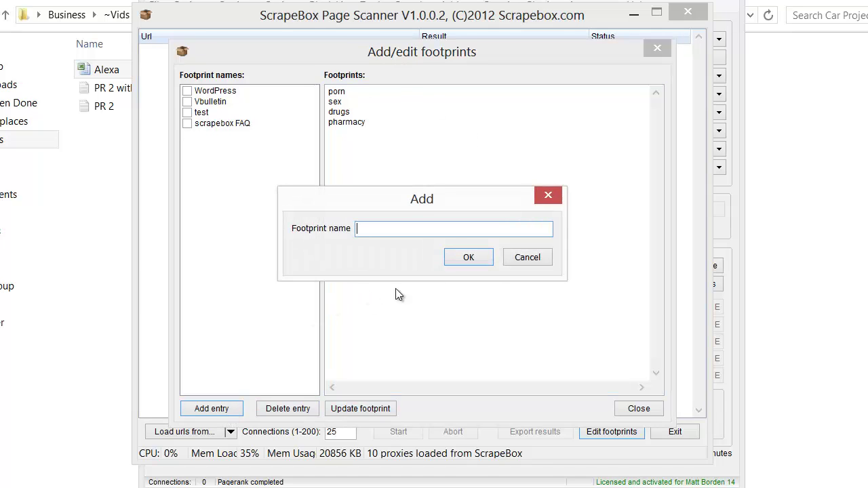
pyautogui.write('car')
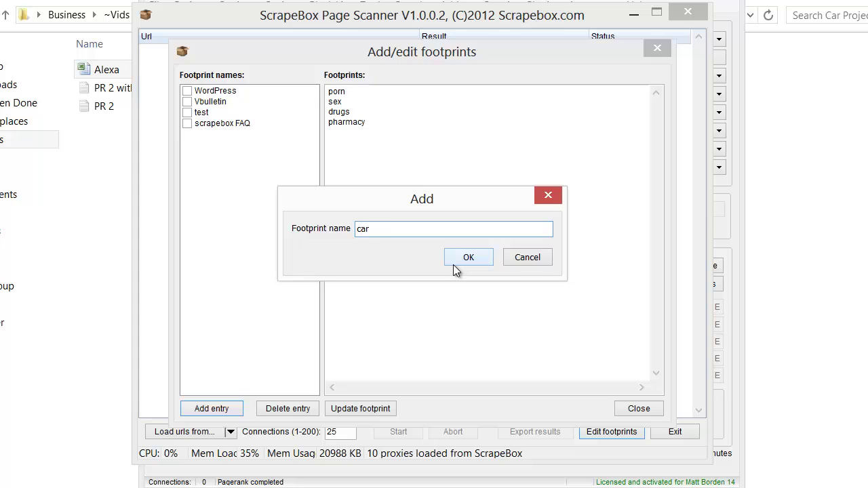
pyautogui.press('BackSpace')
pyautogui.press('BackSpace')
pyautogui.press('BackSpace')
pyautogui.write('negative')
pyautogui.click(455, 263)
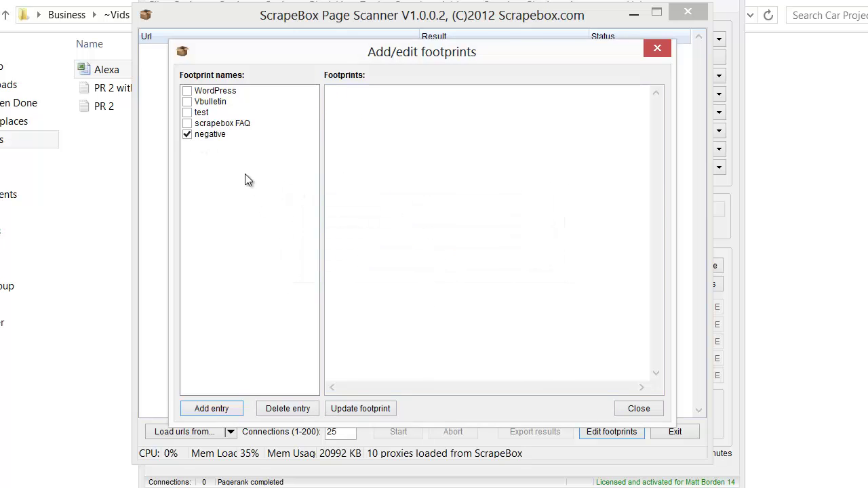
pyautogui.click(652, 411)
# Step: Load the URLs from the ScrapeBox harvester, scan them for the negative footprints and look through the results
pyautogui.click(231, 432)
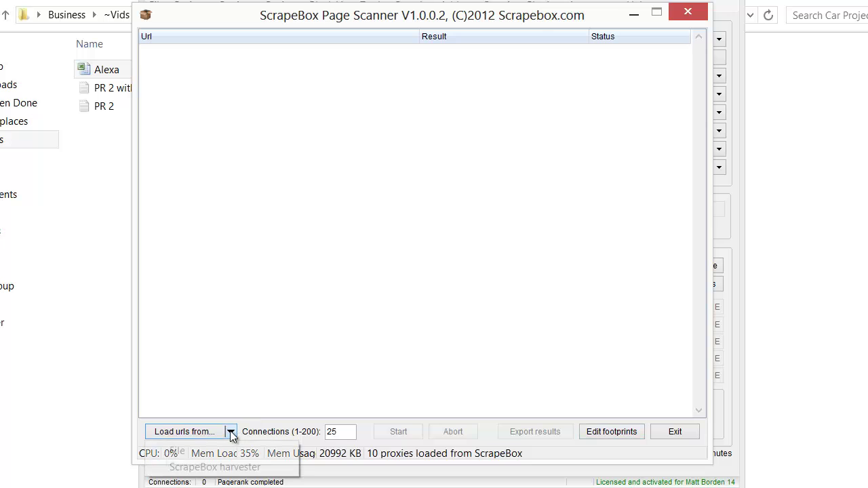
pyautogui.click(229, 468)
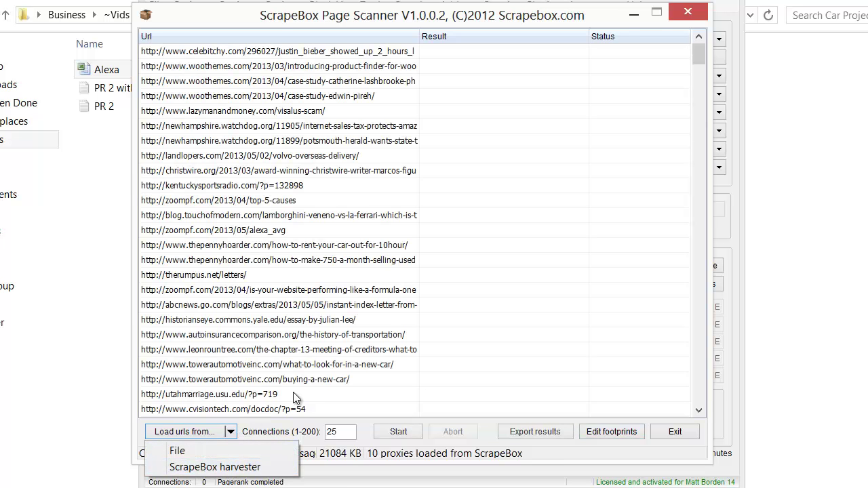
pyautogui.click(400, 433)
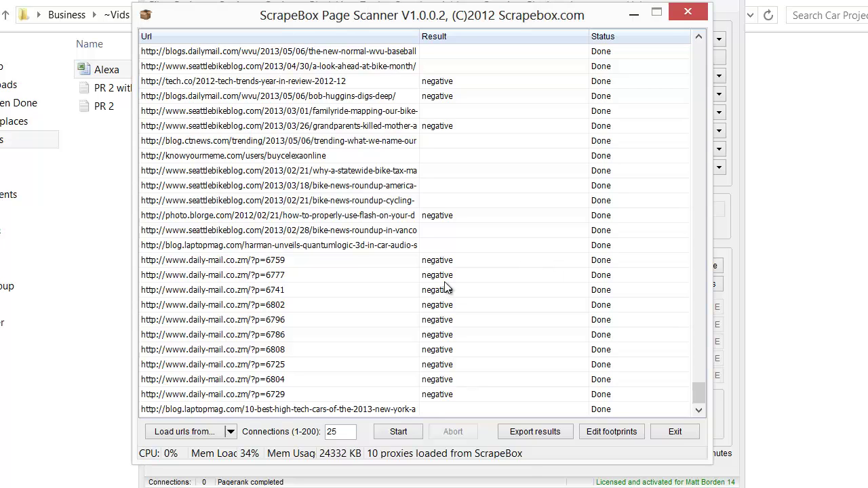
pyautogui.scroll(5, 443, 280)
pyautogui.scroll(-3, 458, 181)
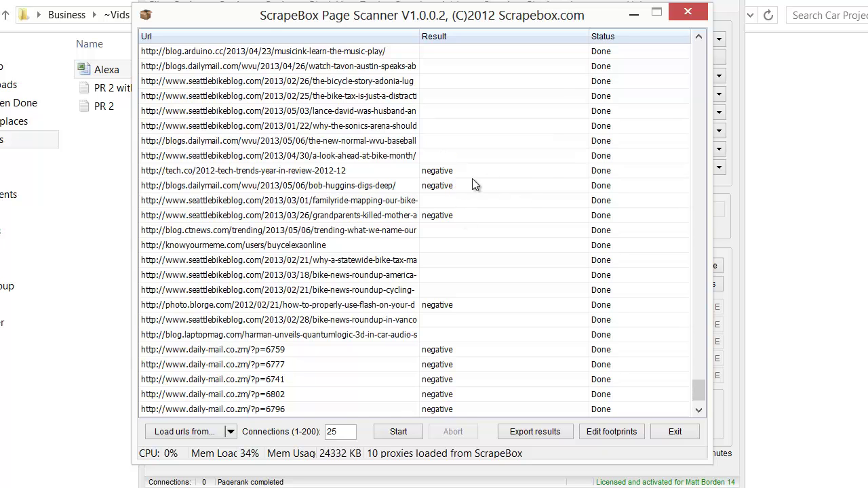
pyautogui.scroll(5, 512, 176)
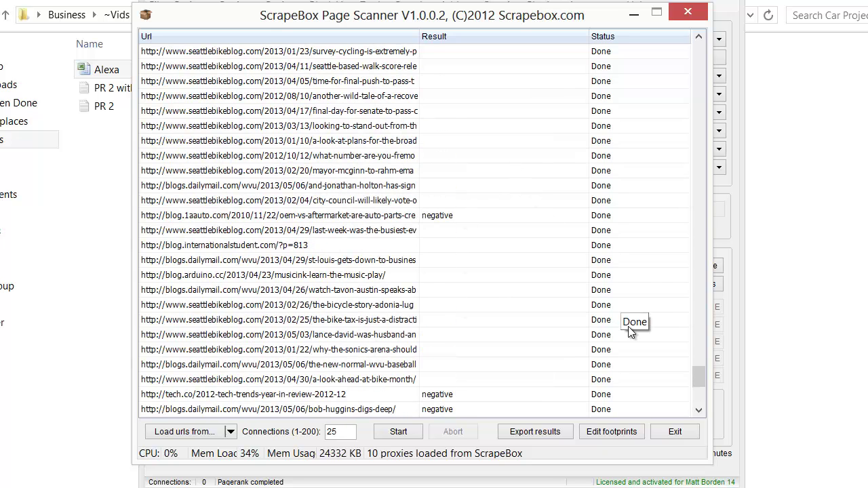
# Step: Export the scan results to the Car Project folder and bring that folder's window forward
pyautogui.click(541, 433)
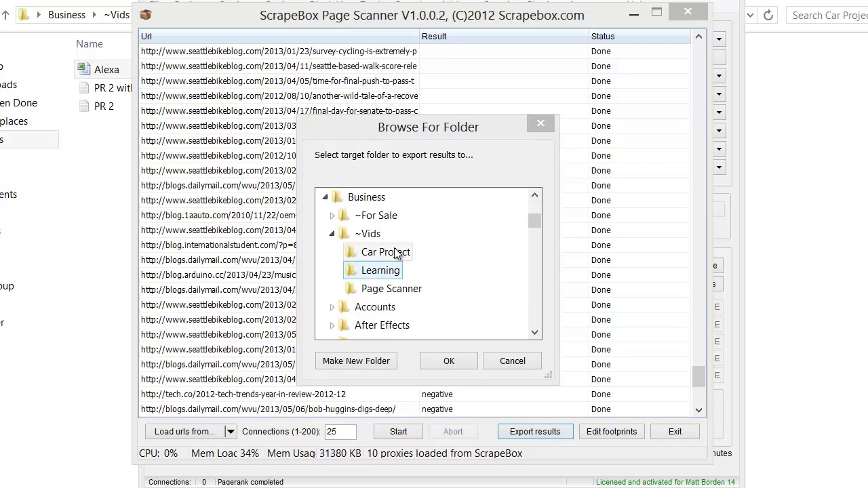
pyautogui.click(446, 361)
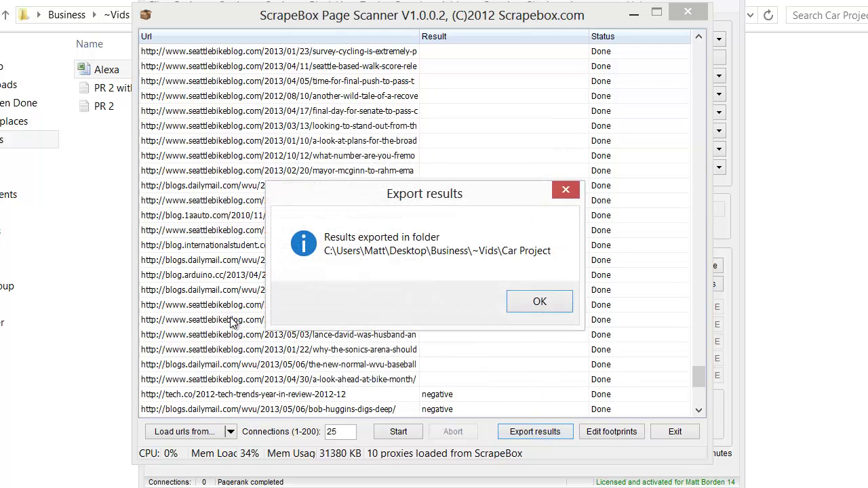
pyautogui.click(540, 302)
pyautogui.click(106, 215)
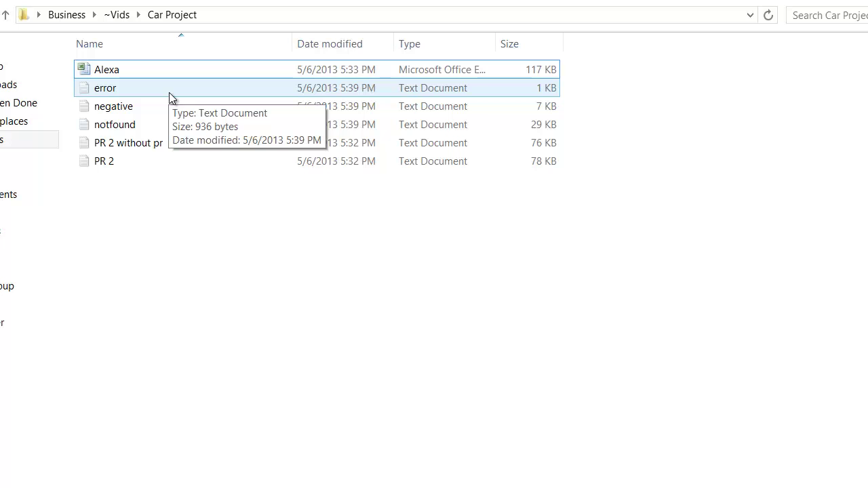
# Step: Open the exported error and negative text files one after the other, review their URLs and close them
pyautogui.doubleClick(205, 87)
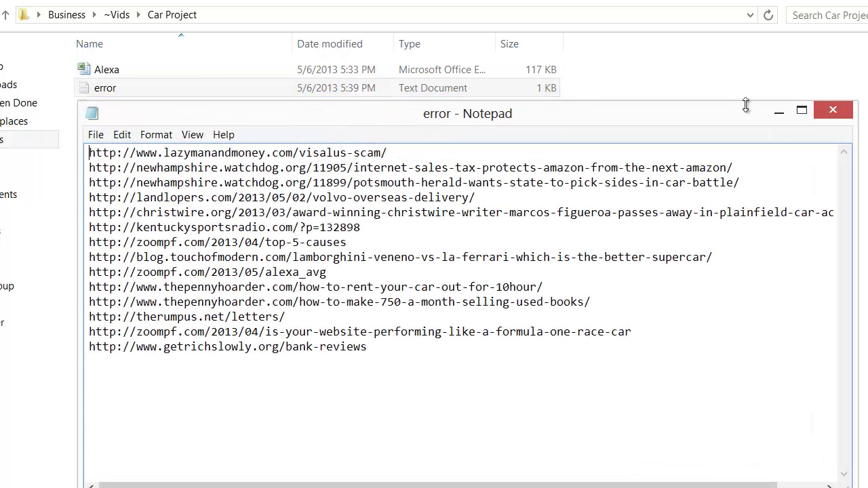
pyautogui.hotkey('alt', 'F4')
pyautogui.keyDown('ctrl'); pyautogui.click(141, 108); pyautogui.keyUp('ctrl')
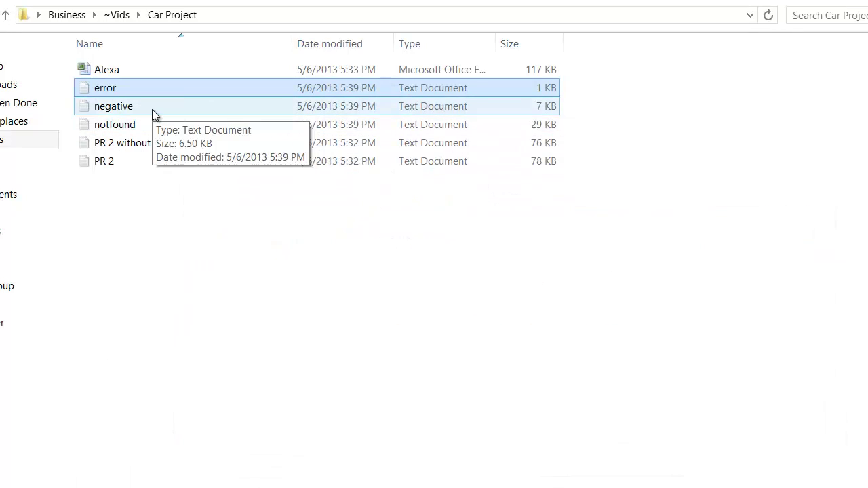
pyautogui.doubleClick(152, 109)
pyautogui.moveTo(387, 257); pyautogui.dragTo(388, 270)
pyautogui.scroll(-15, 388, 270)
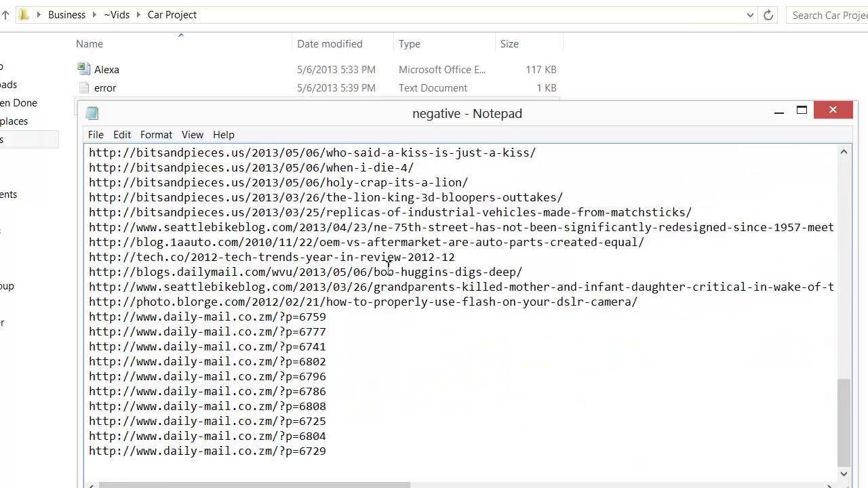
pyautogui.scroll(15, 388, 270)
pyautogui.click(833, 110)
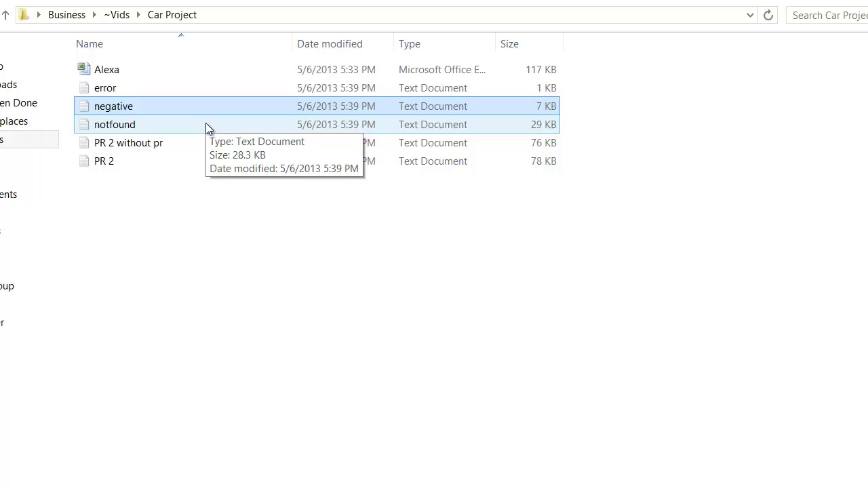
# Step: Open the exported notfound file, look through its URLs and copy the whole list
pyautogui.doubleClick(206, 123)
pyautogui.scroll(-10, 398, 191)
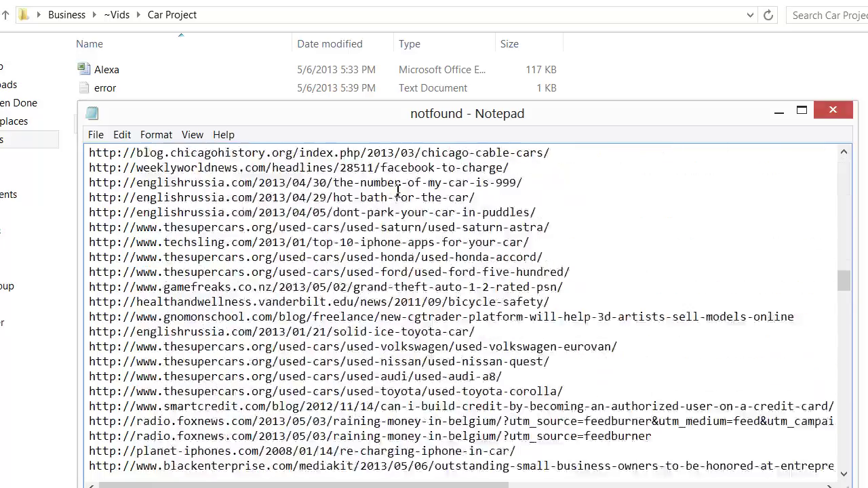
pyautogui.scroll(-10, 398, 192)
pyautogui.scroll(20, 400, 191)
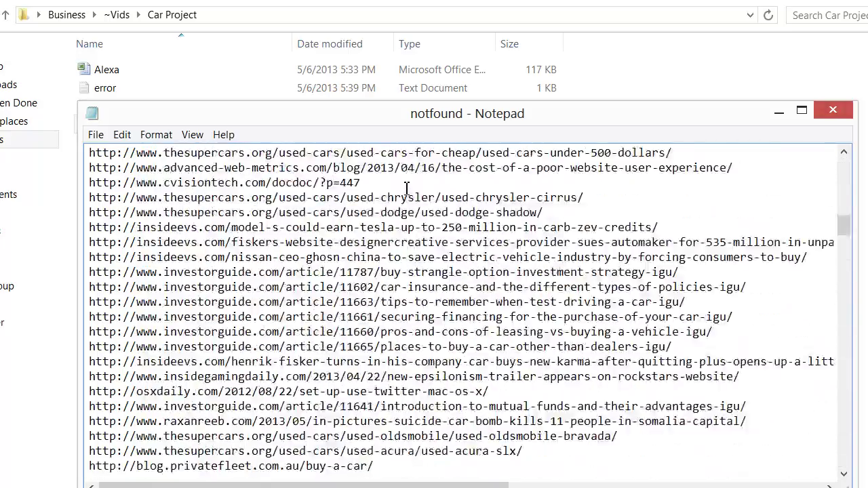
pyautogui.click(399, 198)
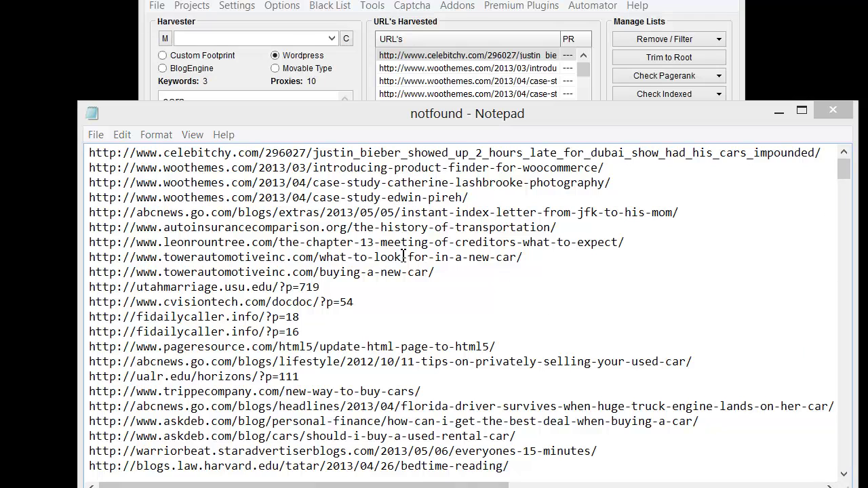
pyautogui.click(397, 258)
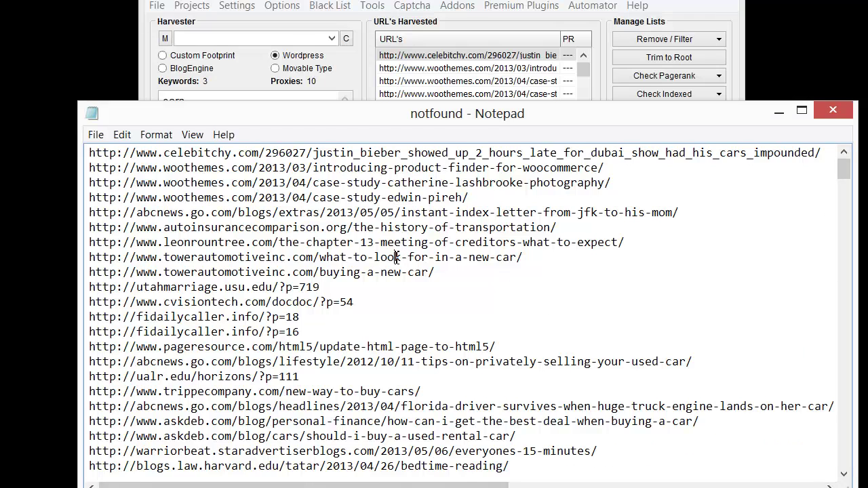
pyautogui.hotkey('ctrl', 'a')
pyautogui.rightClick(327, 262)
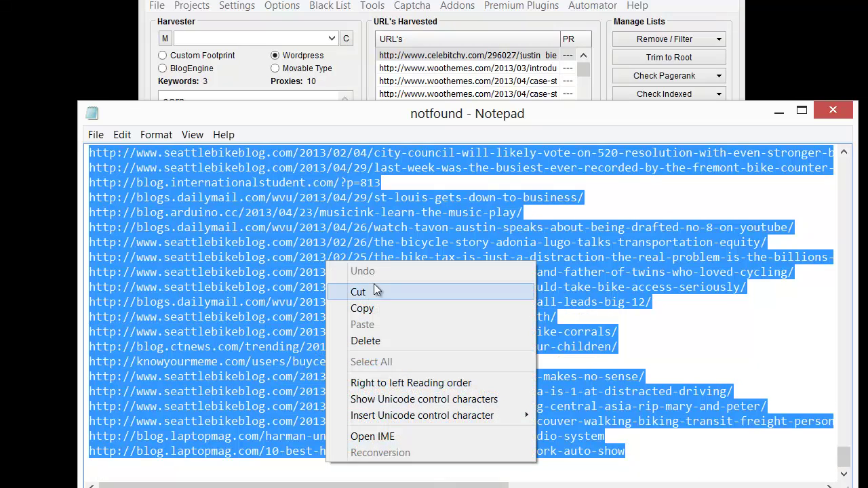
pyautogui.click(378, 308)
pyautogui.click(557, 25)
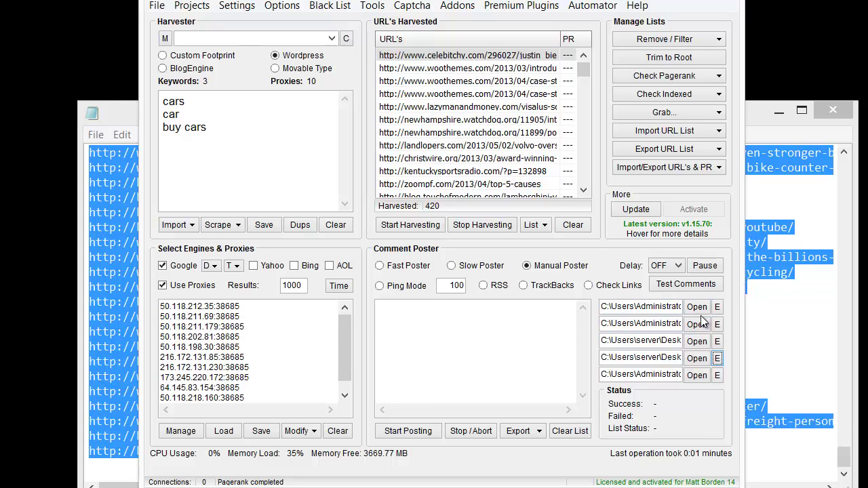
pyautogui.click(718, 342)
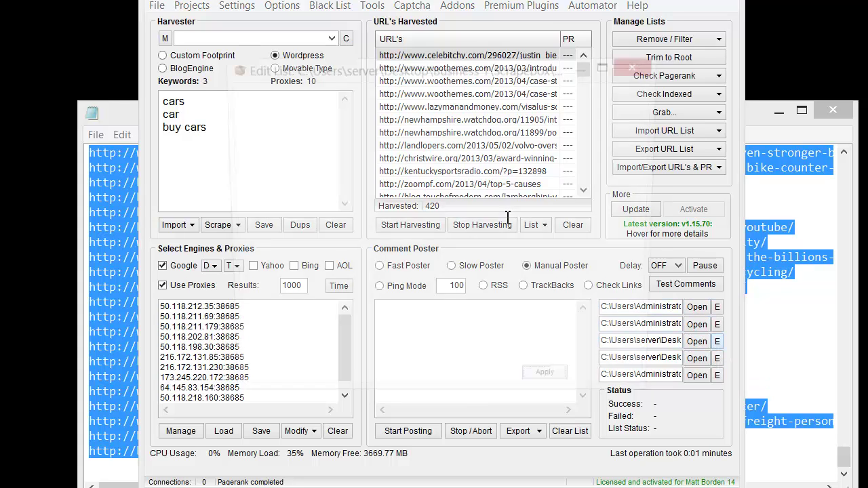
pyautogui.hotkey('ctrl', 'a')
pyautogui.press('Delete')
pyautogui.write('http')
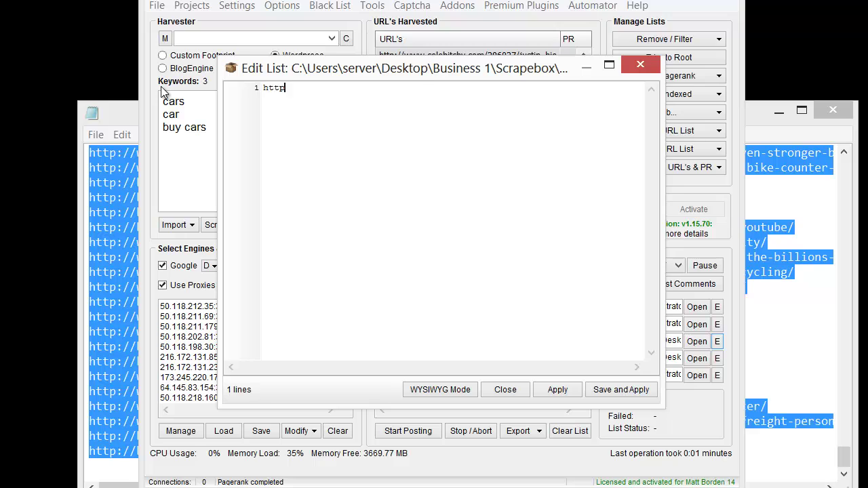
pyautogui.write('://cars.overstokc.com')
pyautogui.press('BackSpace')
pyautogui.press('BackSpace')
pyautogui.press('BackSpace')
pyautogui.press('BackSpace')
pyautogui.press('BackSpace')
pyautogui.press('BackSpace')
pyautogui.write('ck.com')
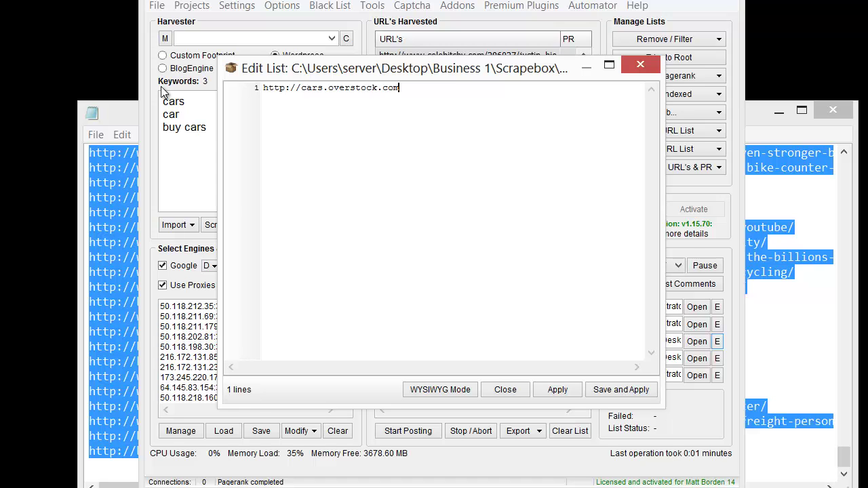
pyautogui.click(558, 390)
# Step: Replace the contents of the Comment Poster's blog list with the copied notfound URLs and apply it
pyautogui.click(719, 377)
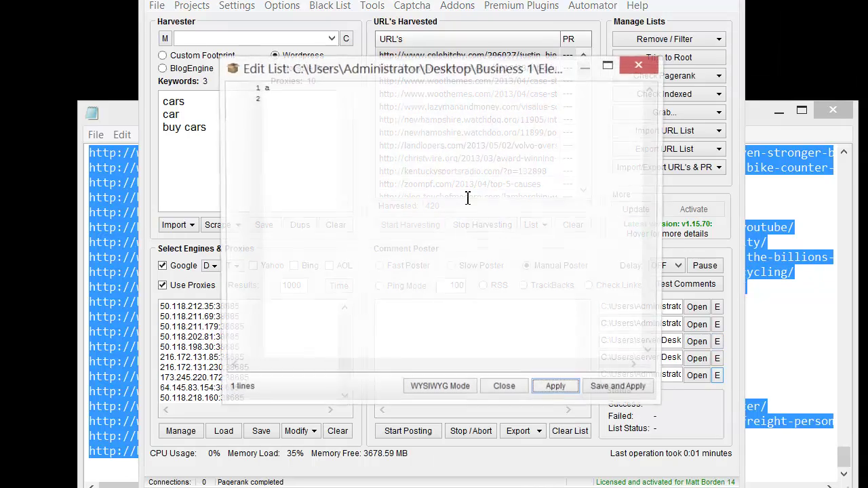
pyautogui.hotkey('ctrl', 'a')
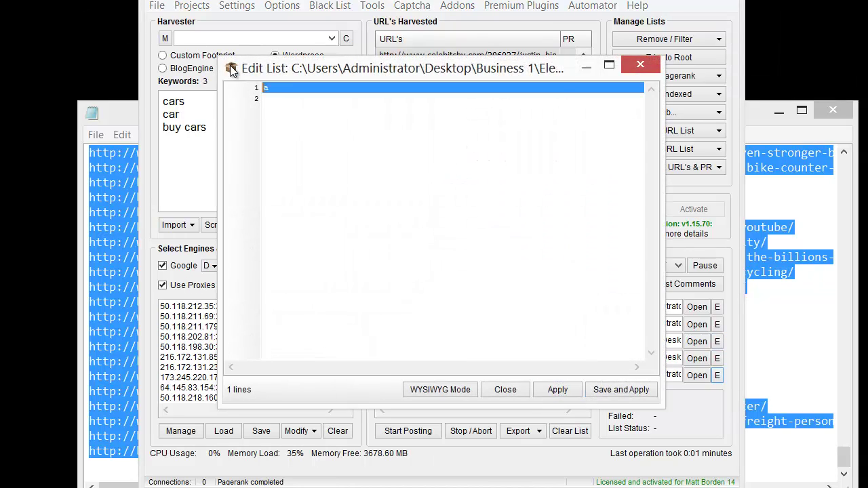
pyautogui.hotkey('ctrl', 'v')
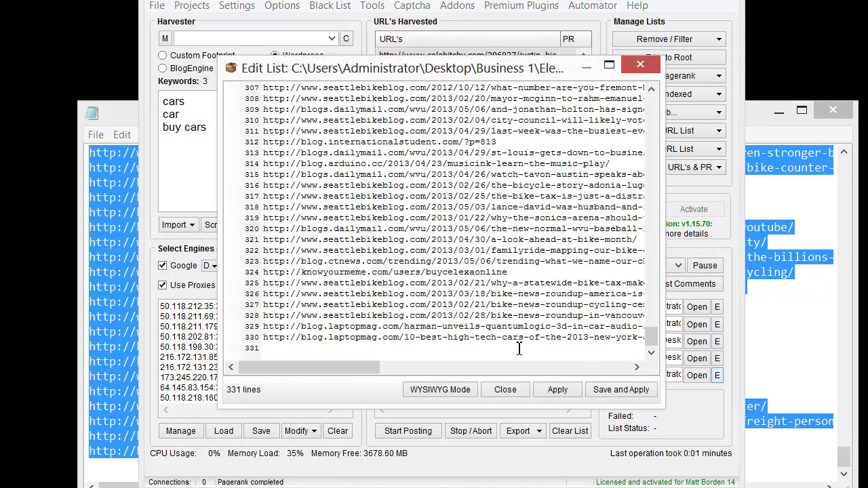
pyautogui.click(558, 390)
# Step: Check the Comment Poster's comments list, close it and start posting in Manual Poster mode
pyautogui.click(717, 358)
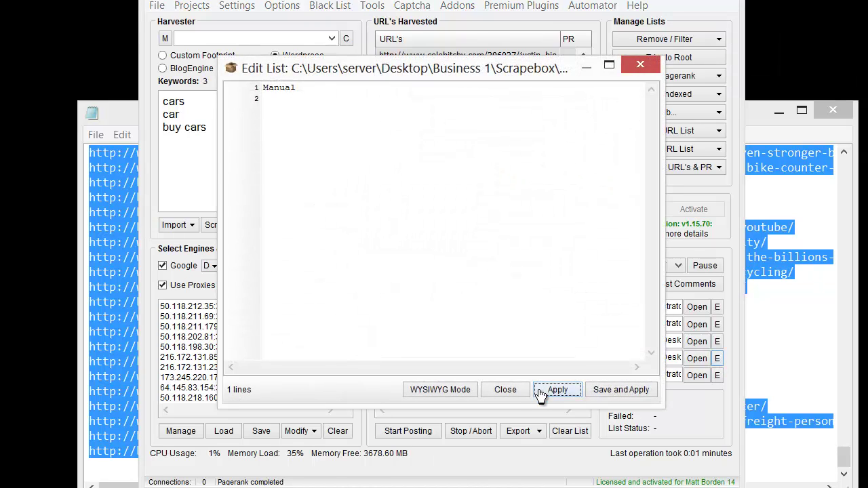
pyautogui.click(506, 390)
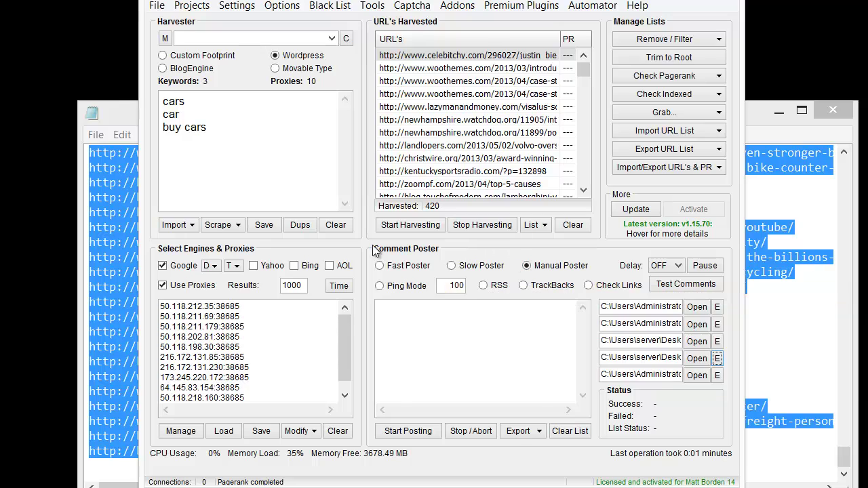
pyautogui.click(399, 432)
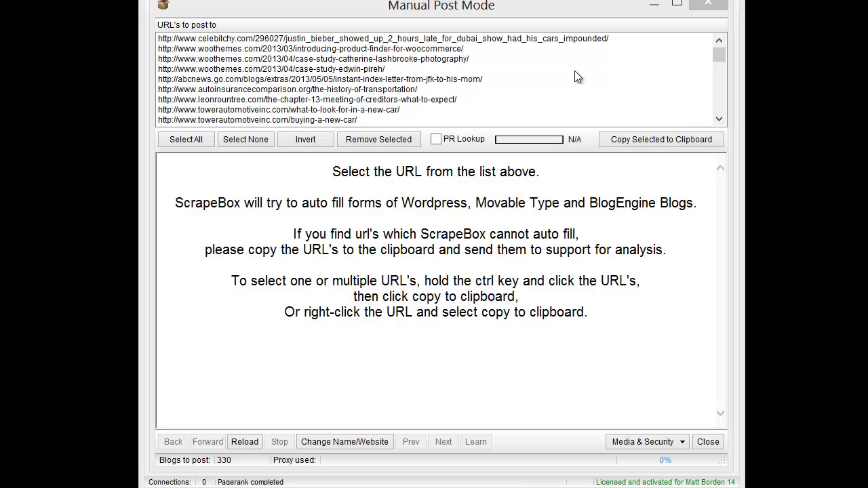
# Step: Load the celebitchy.com Justin Bieber post and look through its article, existing comments and auto-filled comment form
pyautogui.click(380, 43)
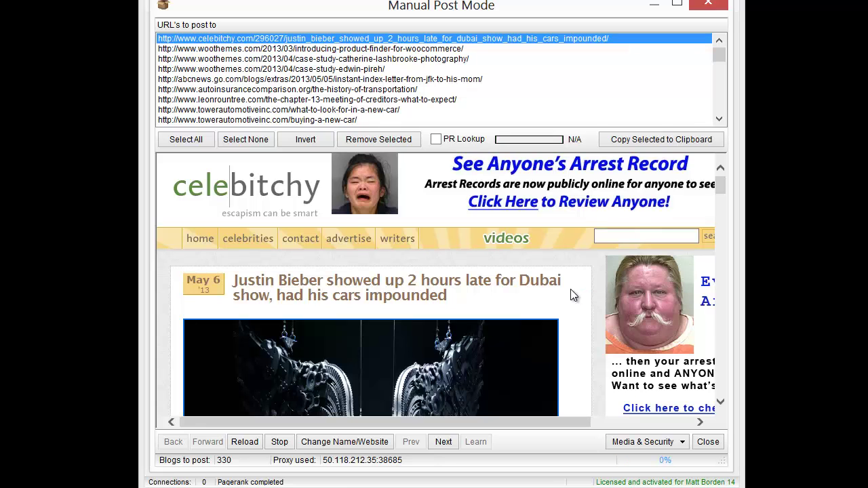
pyautogui.scroll(-2, 569, 296)
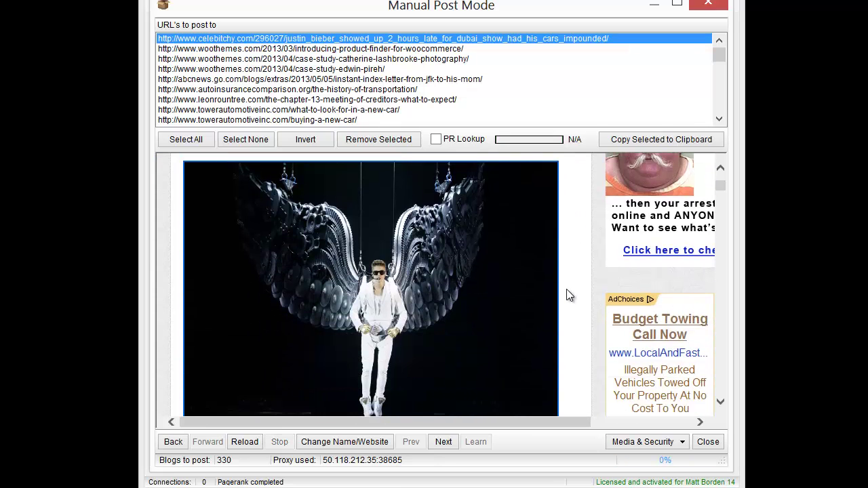
pyautogui.scroll(-8, 587, 291)
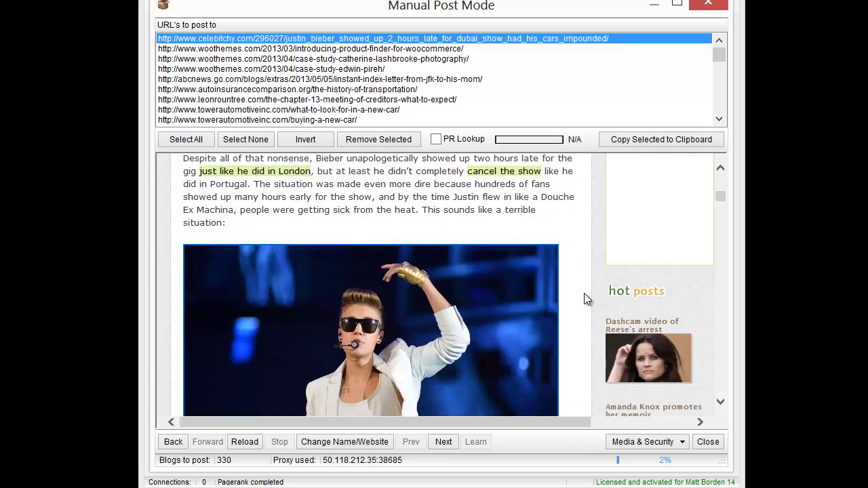
pyautogui.scroll(-5, 584, 294)
pyautogui.scroll(7, 582, 294)
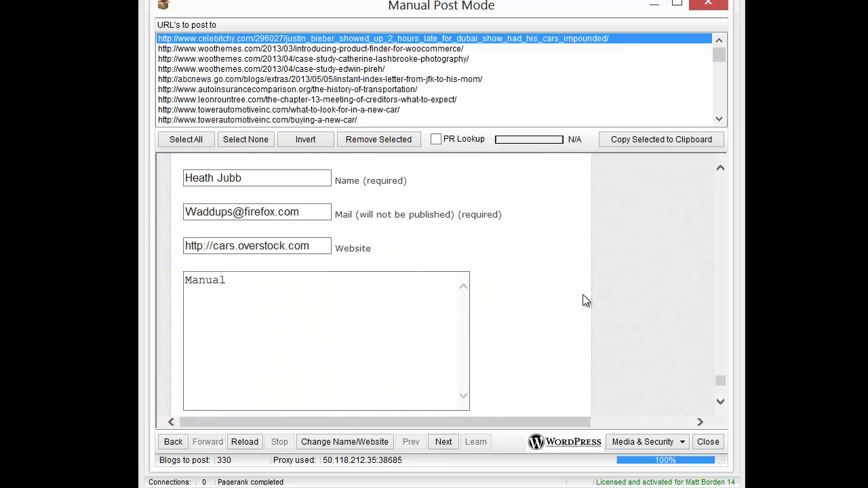
pyautogui.scroll(6, 583, 294)
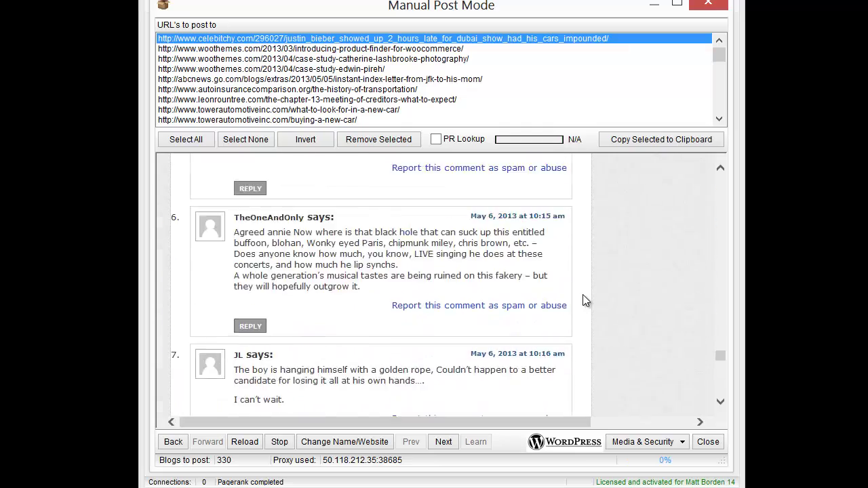
pyautogui.scroll(-2, 583, 295)
pyautogui.scroll(5, 583, 295)
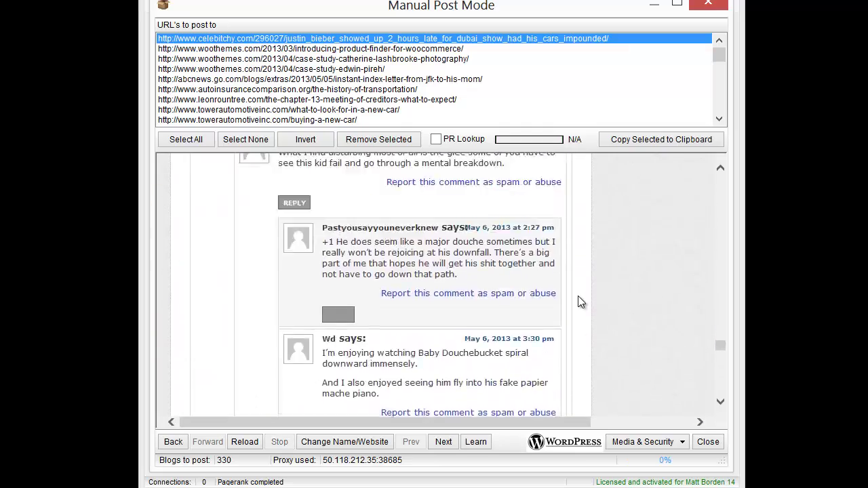
pyautogui.scroll(15, 580, 299)
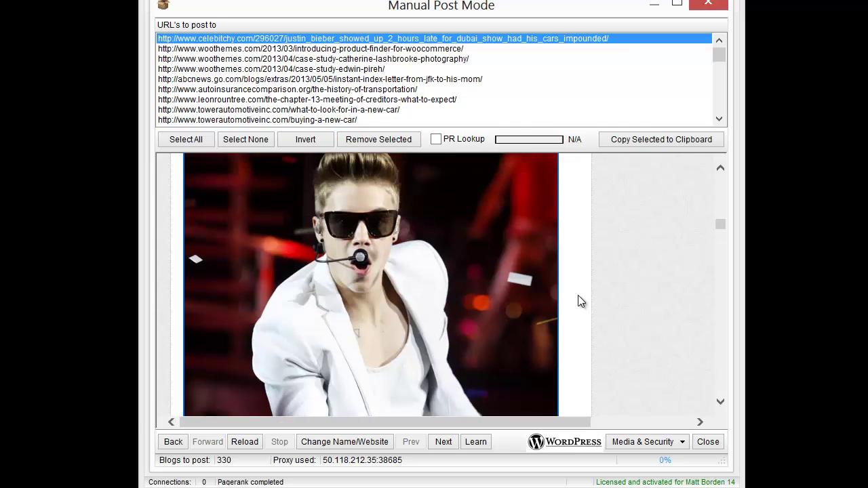
pyautogui.scroll(4, 582, 300)
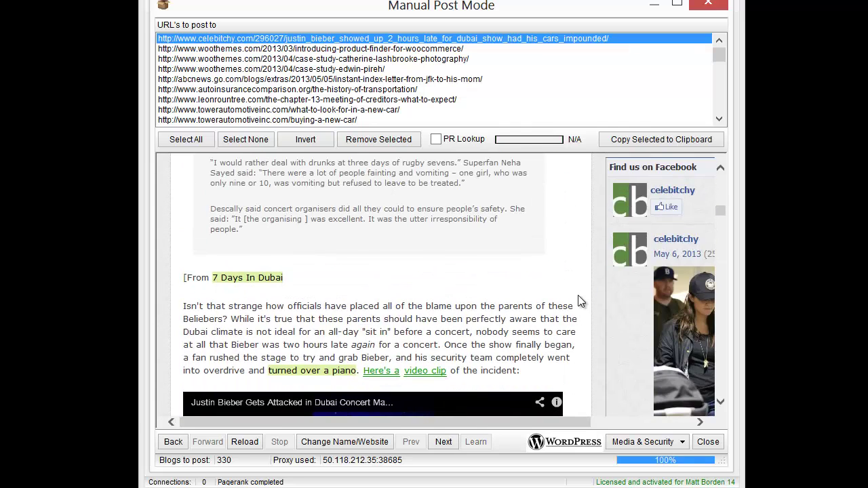
pyautogui.scroll(-20, 587, 292)
pyautogui.scroll(6, 587, 289)
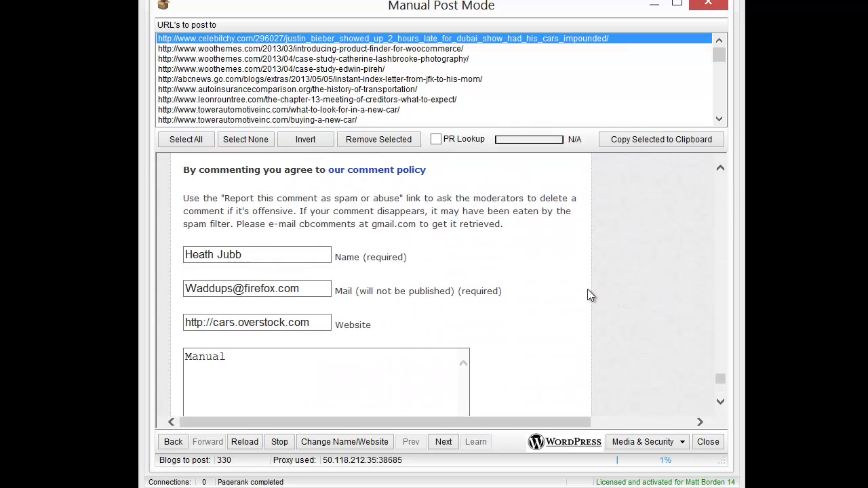
pyautogui.scroll(-6, 282, 278)
pyautogui.scroll(5, 285, 251)
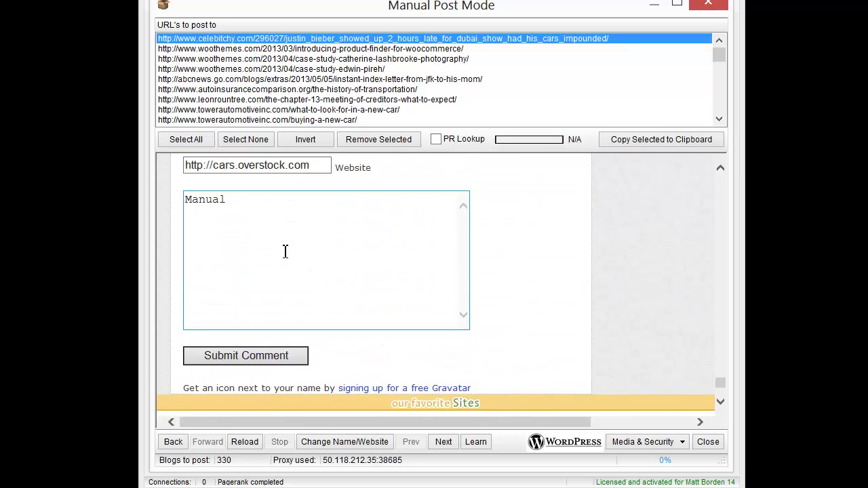
# Step: Replace the placeholder comment with "Well that stinks that all those people had to wait 2 hours just for him to show up."
pyautogui.click(302, 215)
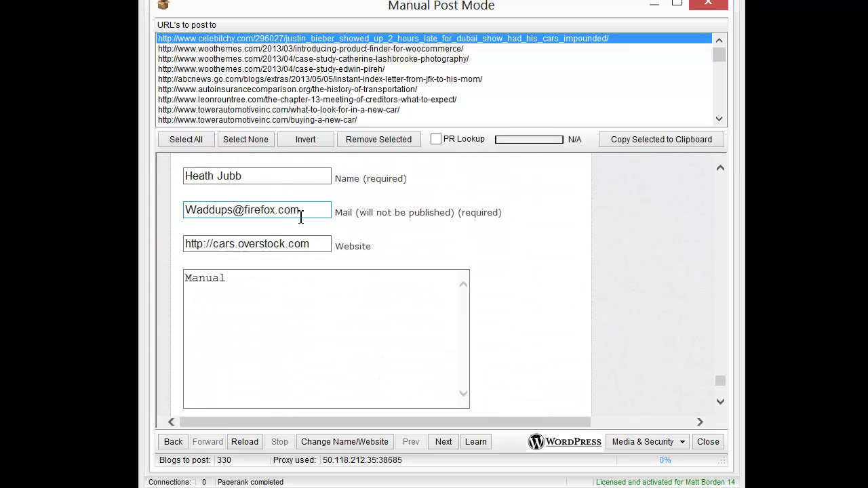
pyautogui.click(301, 291)
pyautogui.hotkey('ctrl', 'a')
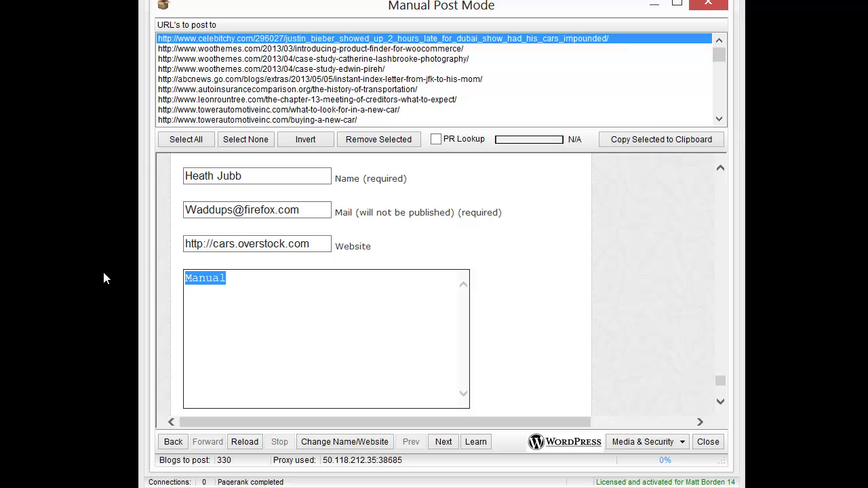
pyautogui.write('Well t')
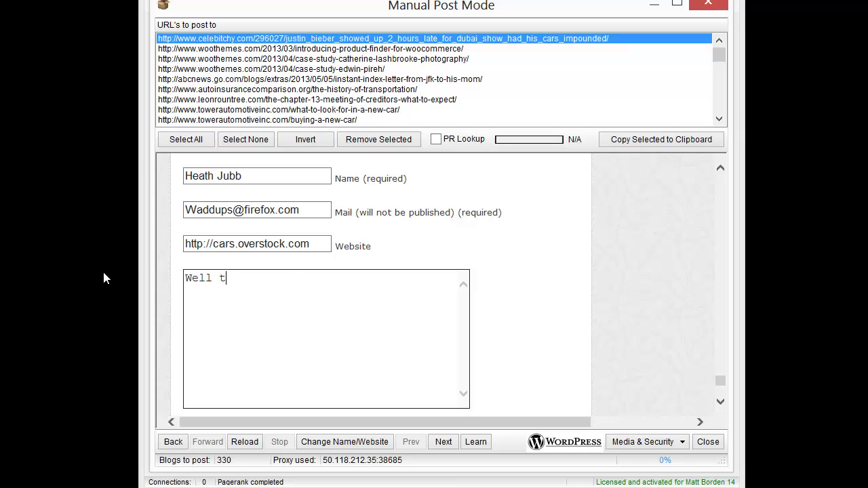
pyautogui.write('hat  stinks that all those peo')
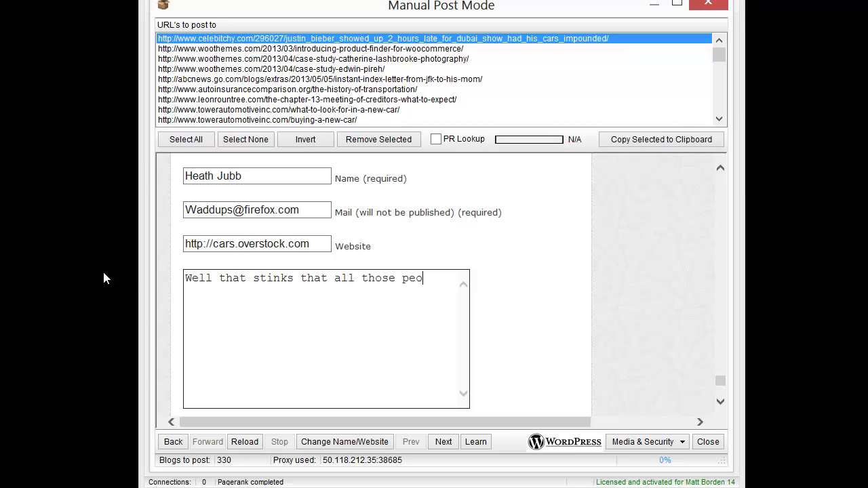
pyautogui.write('ple had to wait 2 hour')
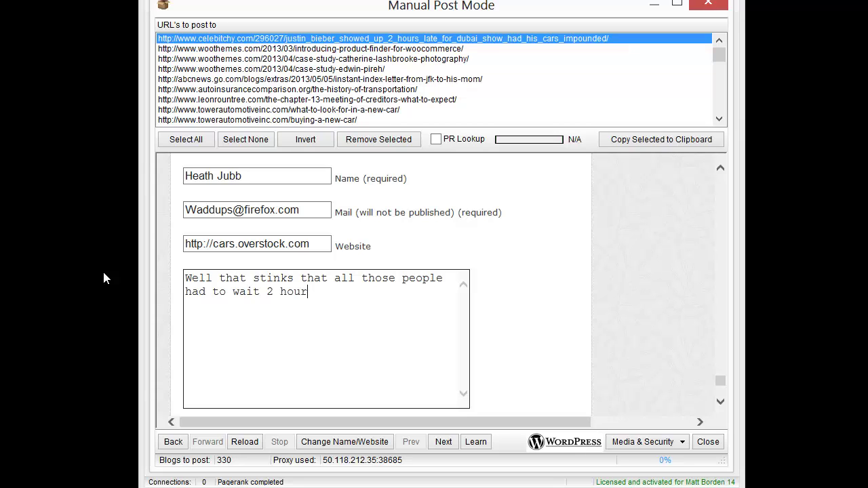
pyautogui.write('s just for him ot show')
pyautogui.press('BackSpace')
pyautogui.press('BackSpace')
pyautogui.press('BackSpace')
pyautogui.press('BackSpace')
pyautogui.press('BackSpace')
pyautogui.press('BackSpace')
pyautogui.press('BackSpace')
pyautogui.press('BackSpace')
pyautogui.write('to show up')
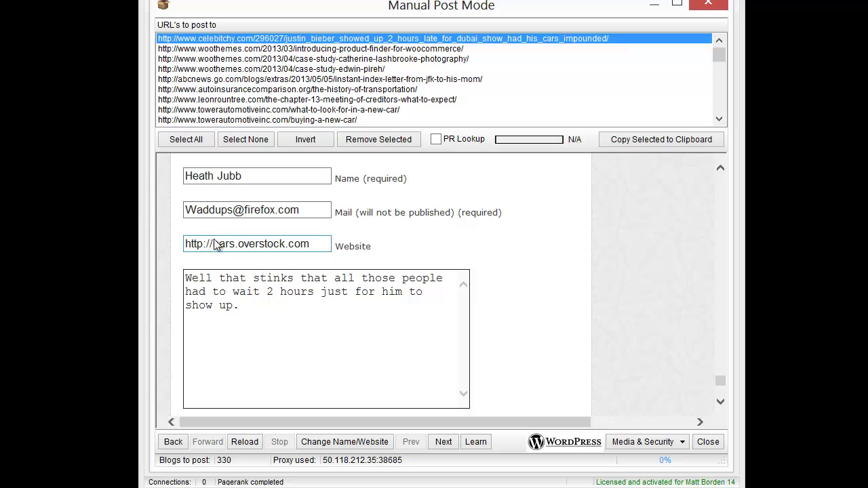
# Step: Check the commenter name in the form and submit the comment to the celebitchy.com post
pyautogui.click(187, 174)
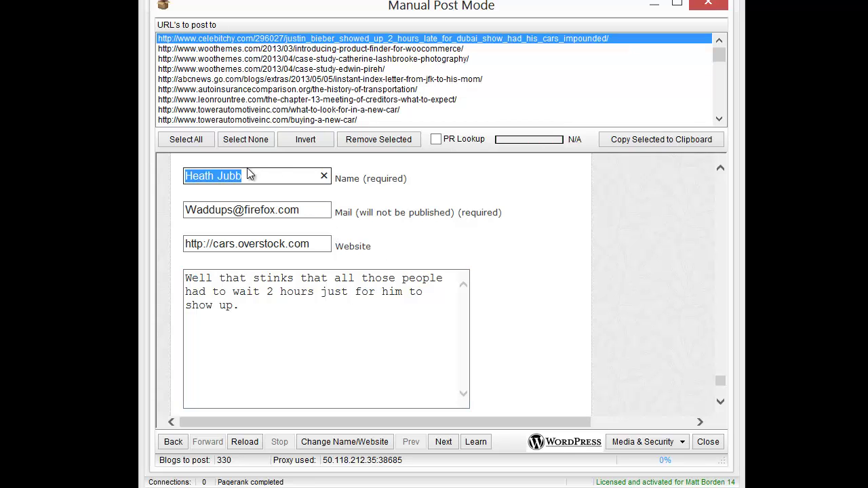
pyautogui.scroll(-2, 554, 283)
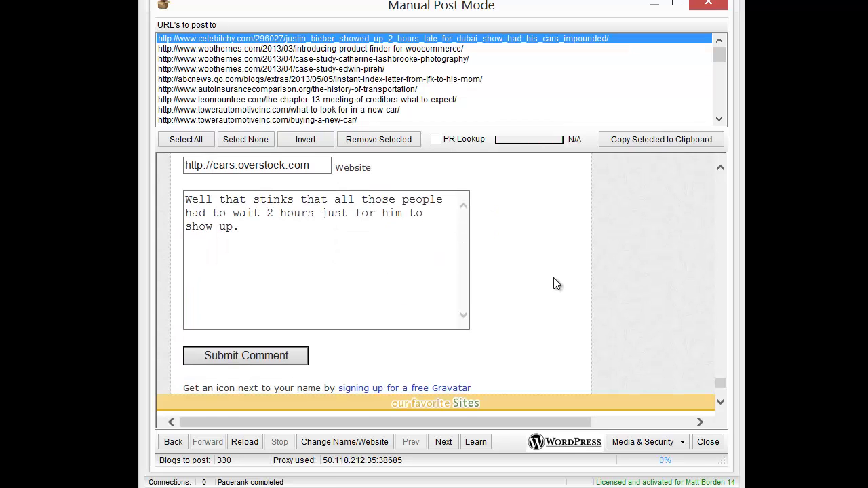
pyautogui.click(270, 356)
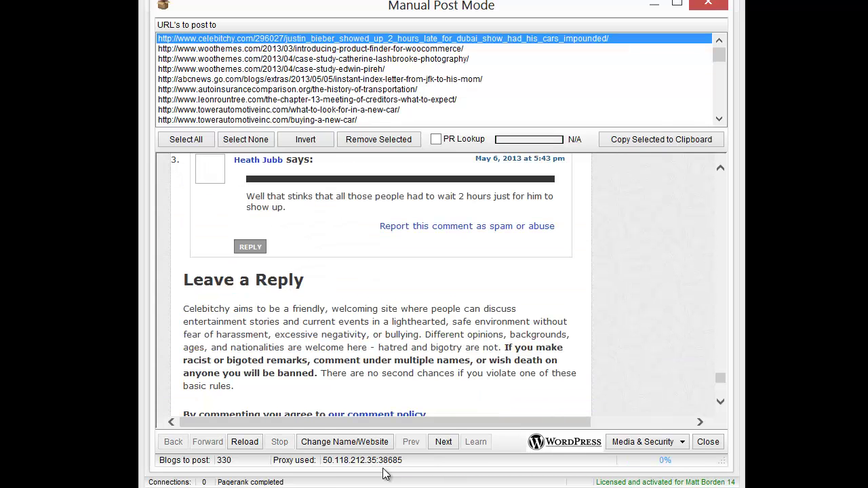
# Step: Review the reloaded celebitchy.com page to find the submitted comment among the replies
pyautogui.scroll(4, 367, 356)
pyautogui.scroll(-10, 367, 357)
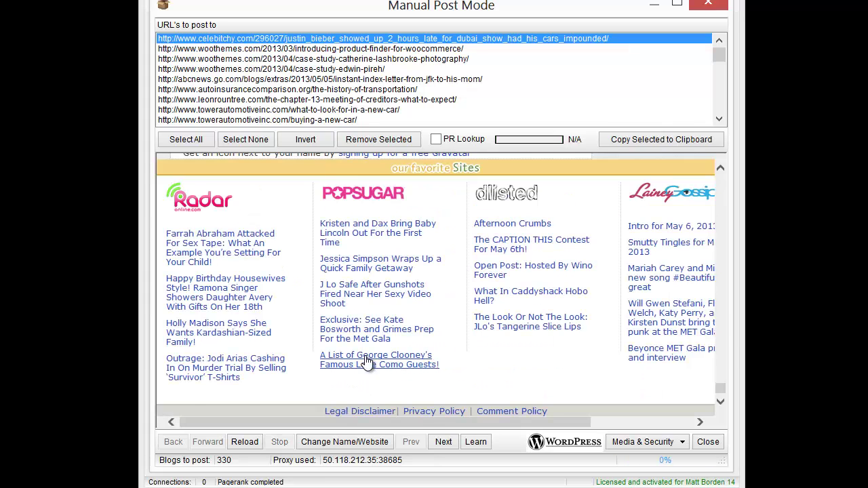
pyautogui.scroll(3, 367, 363)
pyautogui.scroll(8, 366, 363)
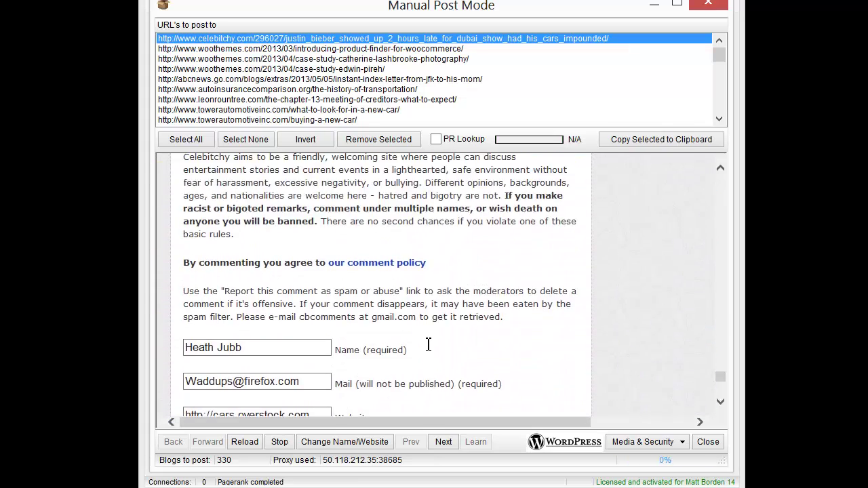
pyautogui.scroll(-10, 426, 346)
pyautogui.scroll(5, 439, 297)
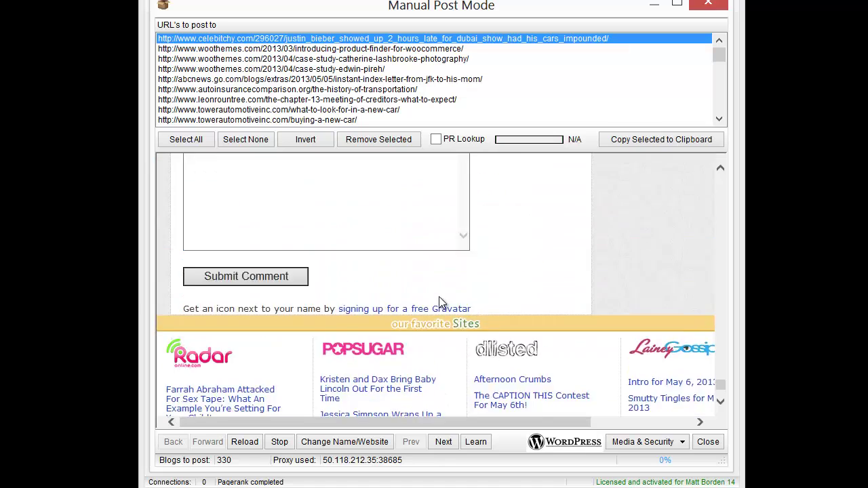
pyautogui.scroll(6, 442, 299)
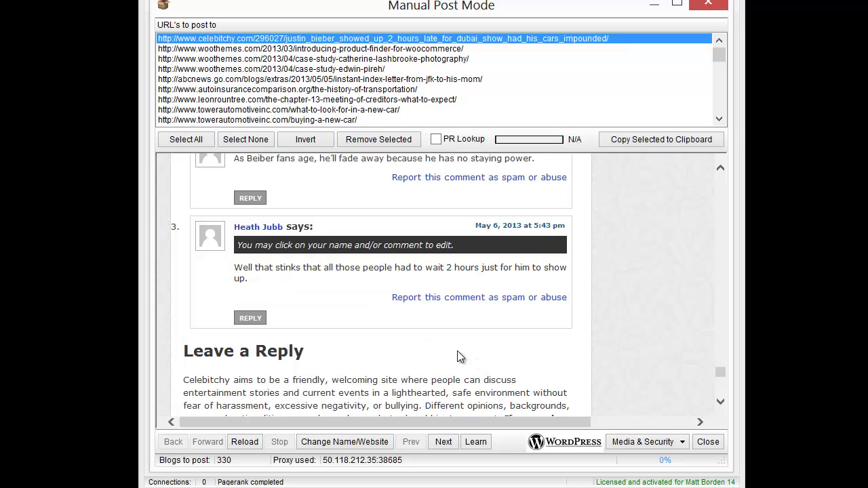
# Step: Turn on PR Lookup, read through the WooThemes post introducing Product Finder for WooCommerce and close Manual Post Mode
pyautogui.click(436, 139)
pyautogui.click(302, 48)
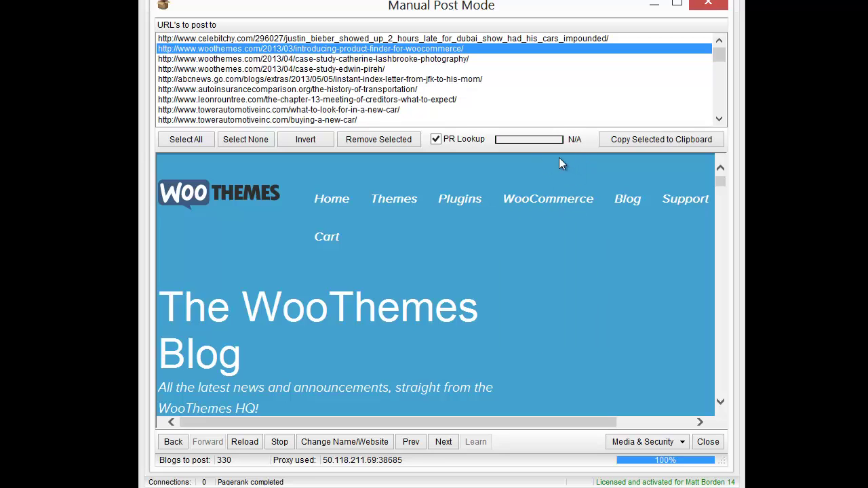
pyautogui.scroll(-10, 420, 275)
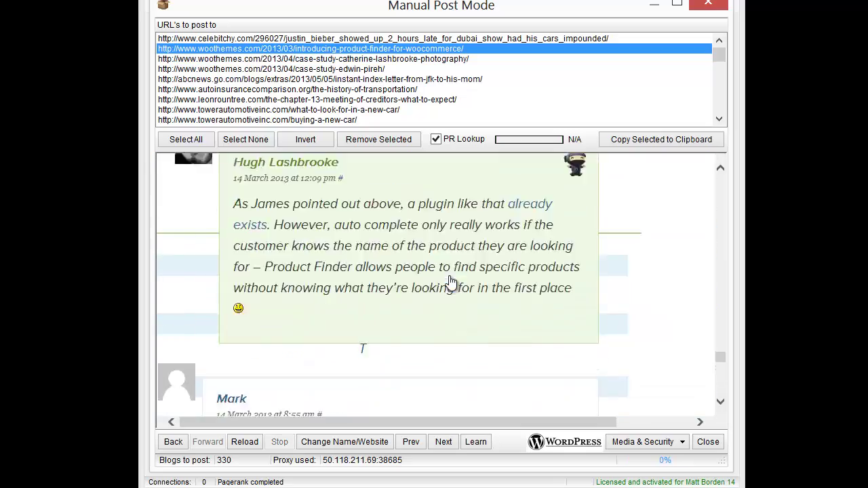
pyautogui.scroll(20, 451, 283)
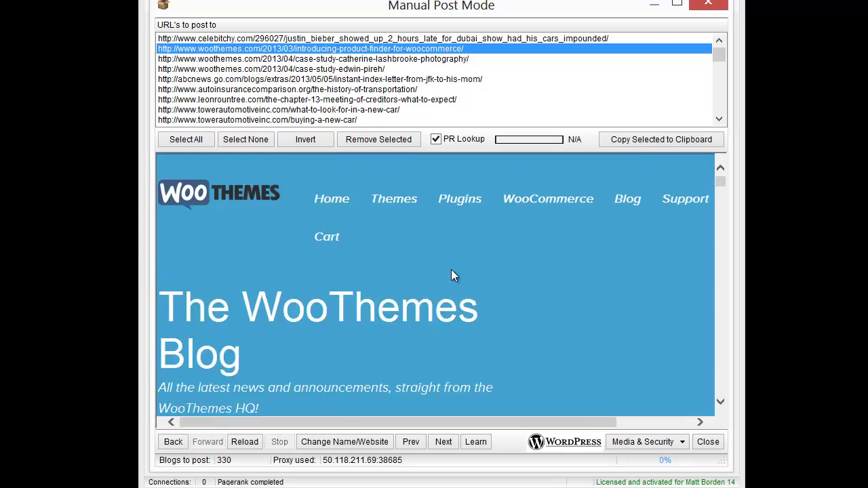
pyautogui.scroll(-5, 451, 272)
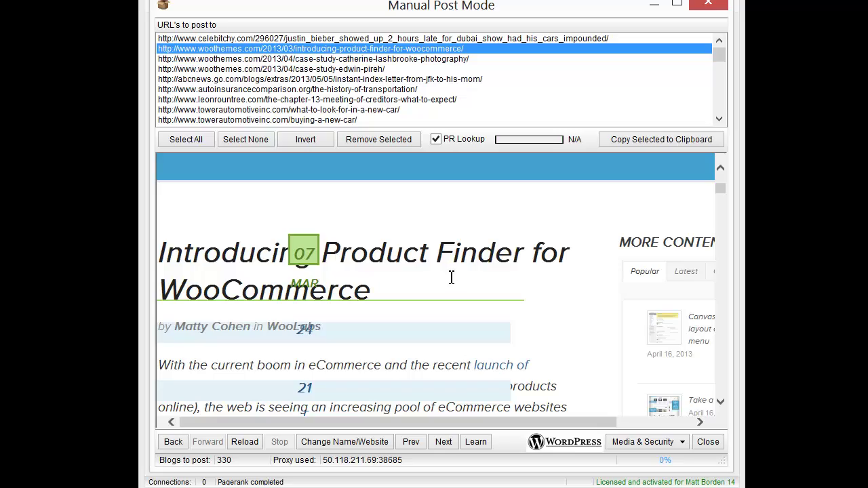
pyautogui.scroll(-8, 451, 279)
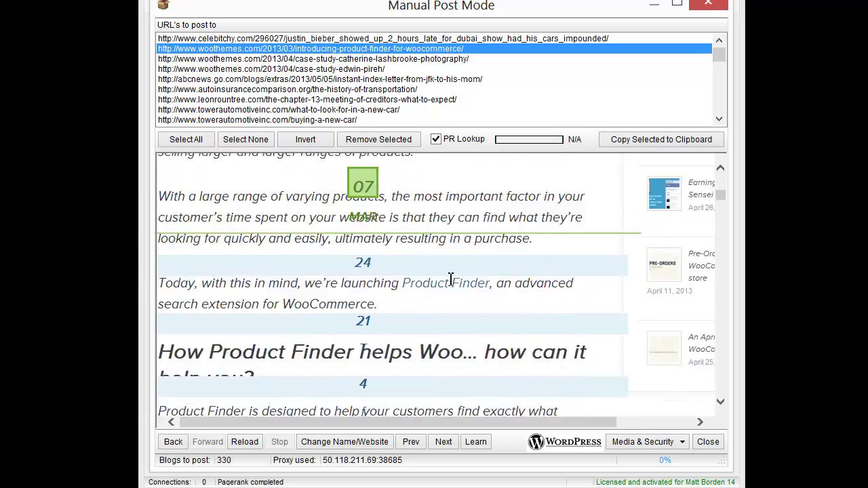
pyautogui.scroll(-12, 451, 280)
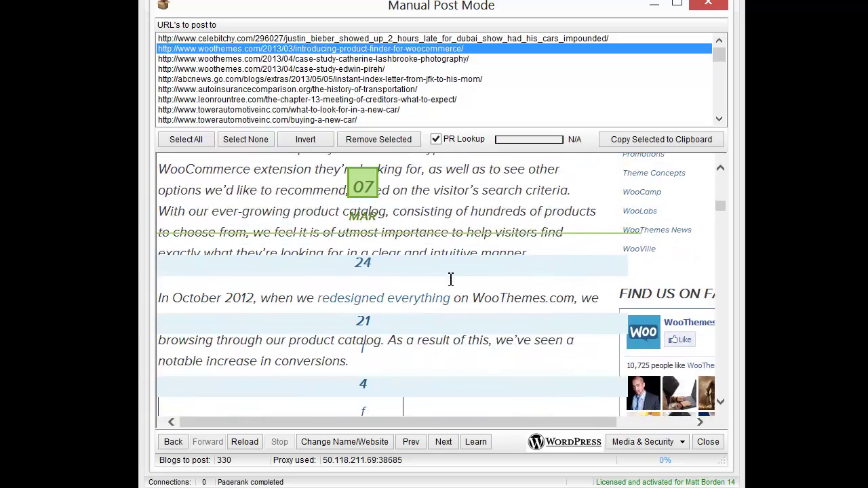
pyautogui.scroll(-3, 452, 279)
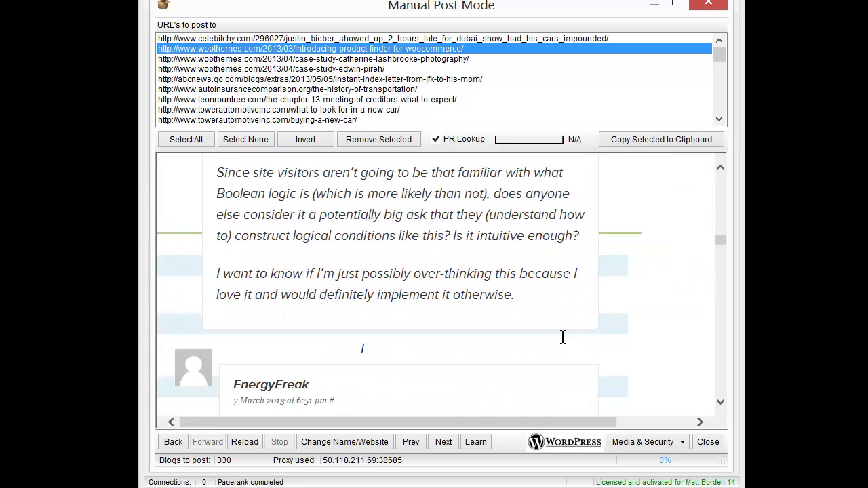
pyautogui.click(709, 444)
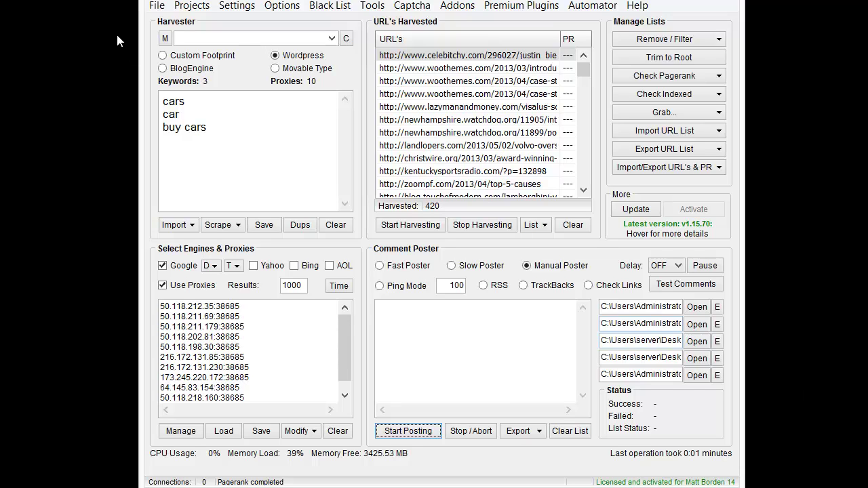
# Step: Set the Harvester footprint to site: and replace the keyword list with domain.com
pyautogui.click(192, 37)
pyautogui.write('site:')
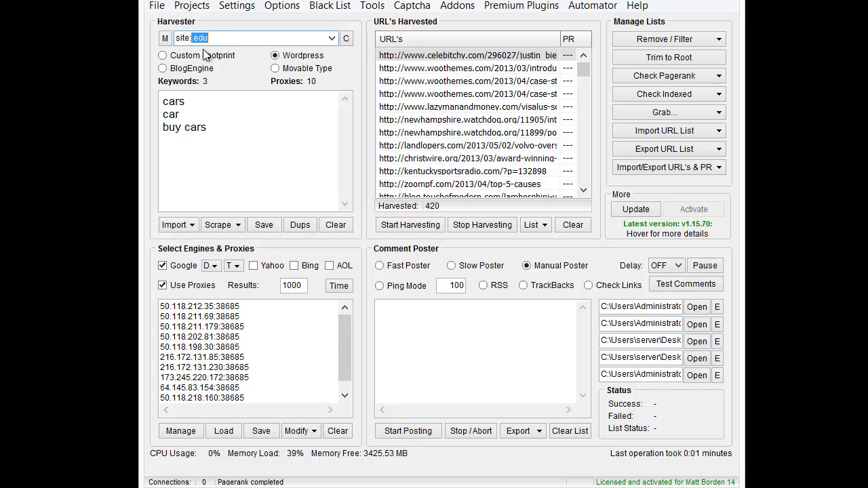
pyautogui.press('Delete')
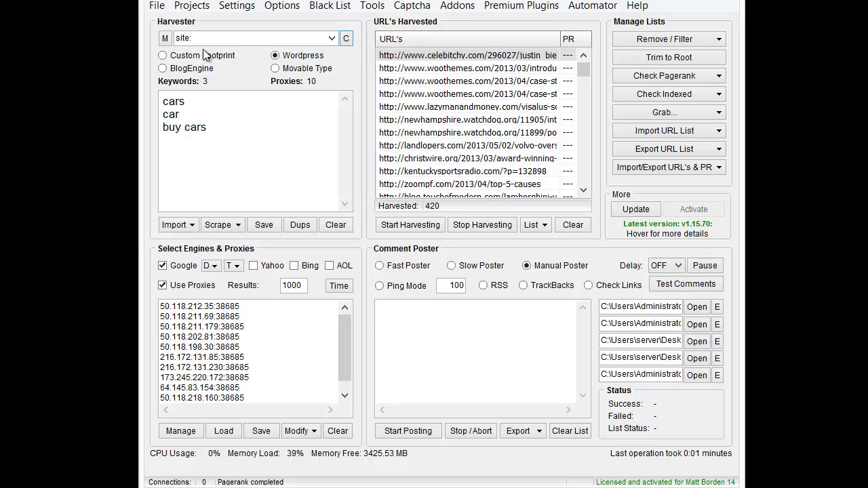
pyautogui.moveTo(259, 154); pyautogui.dragTo(15, 60)
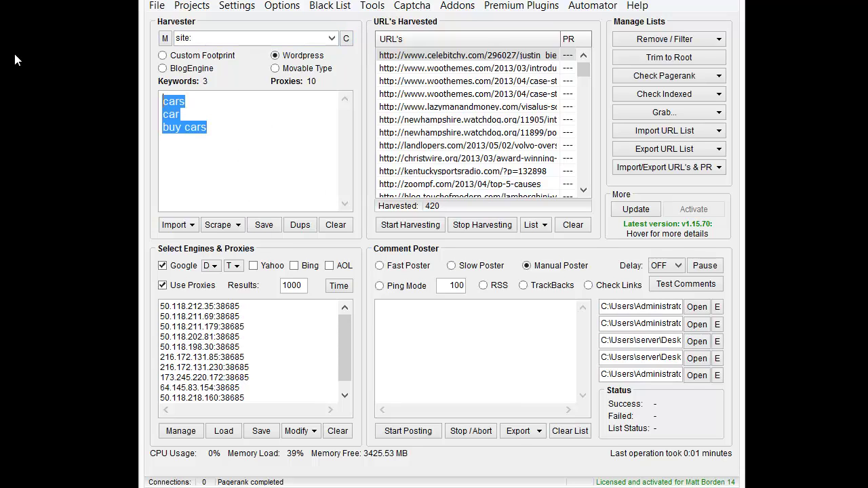
pyautogui.write('domain.com')
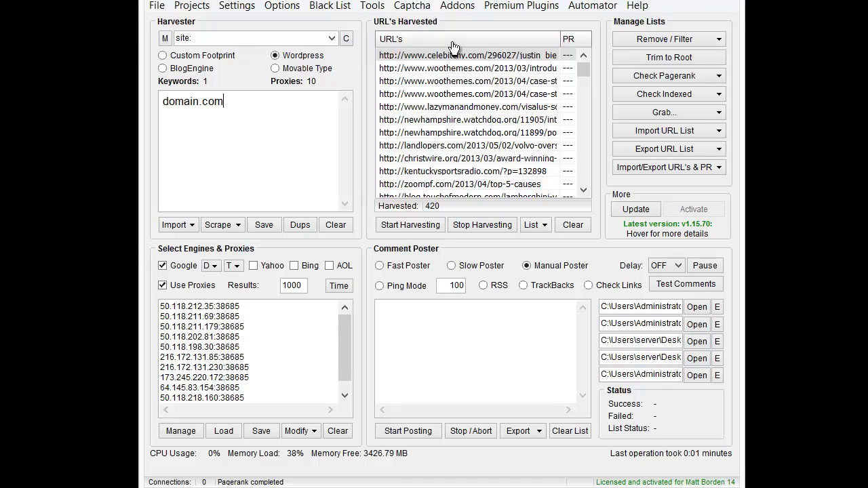
# Step: Open the list of available ScrapeBox addons
pyautogui.click(457, 5)
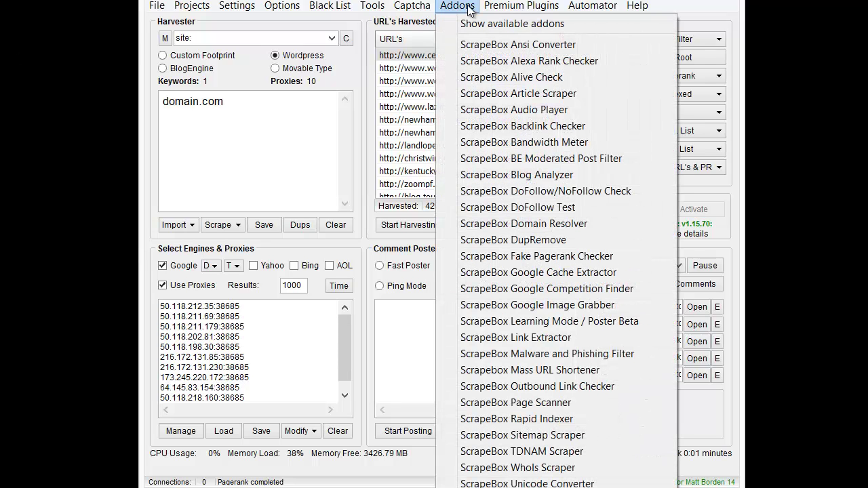
pyautogui.click(652, 310)
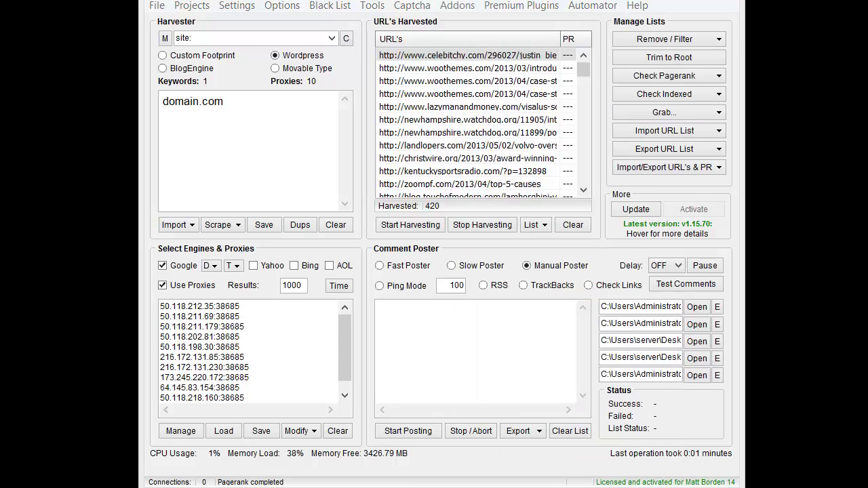
pyautogui.click(457, 5)
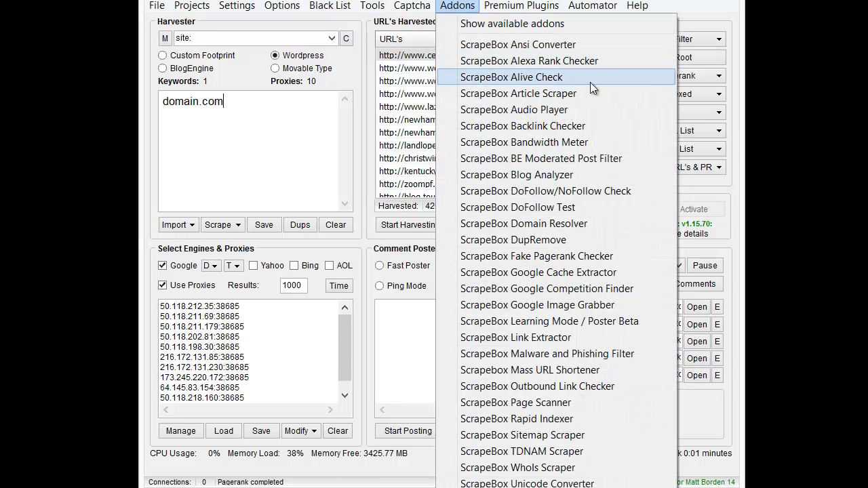